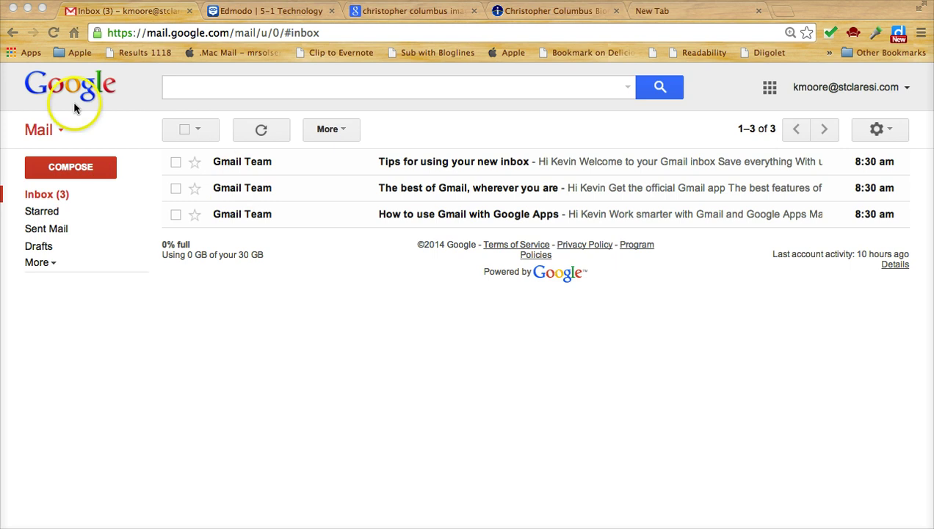
Step: Go to Google Drive from the Google apps grid to start a new blank document
click(770, 88)
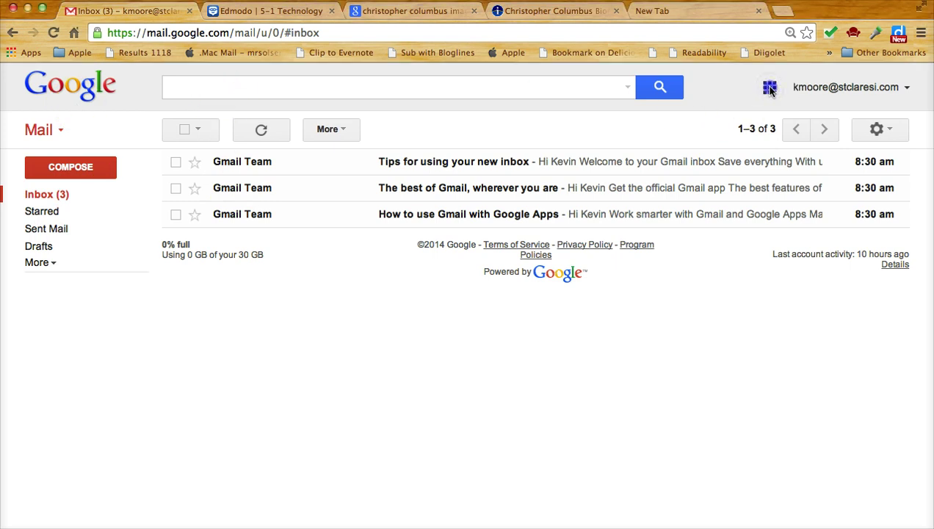
click(770, 88)
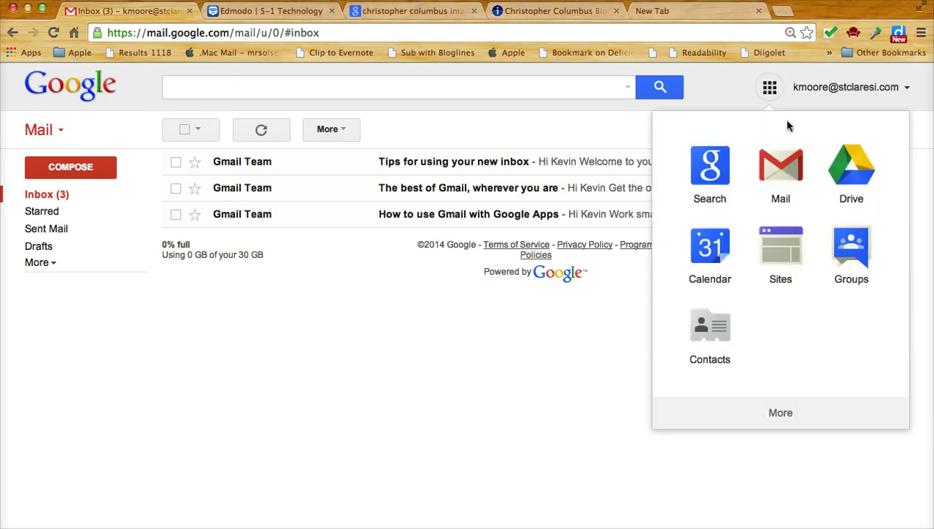
click(855, 167)
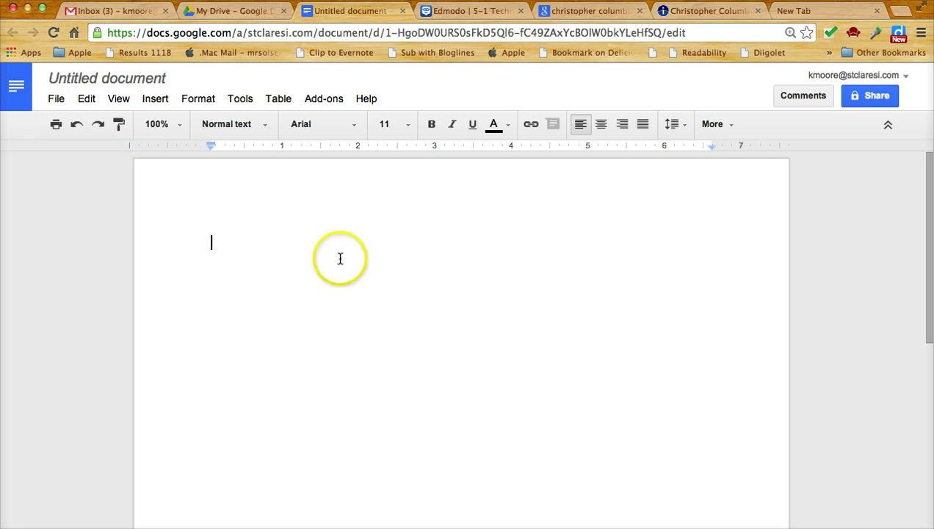
click(329, 100)
mouse_move(337, 131)
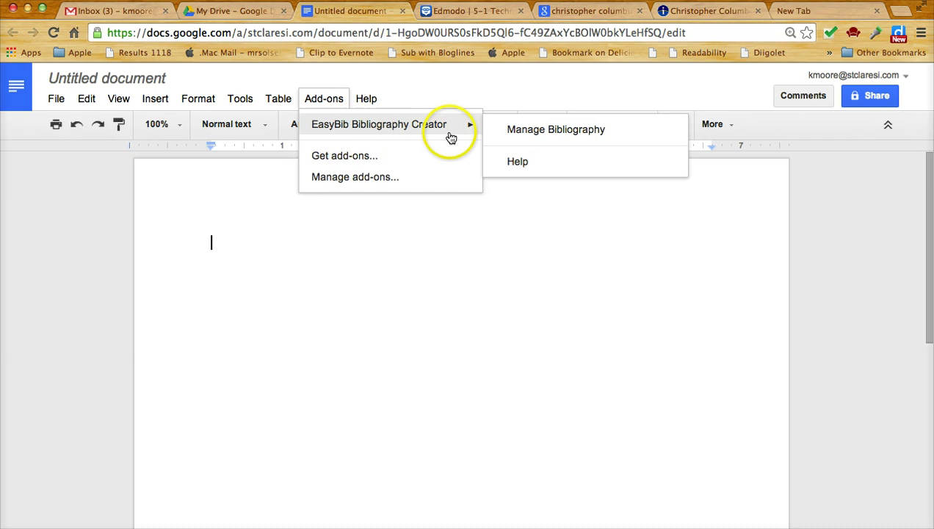
click(351, 159)
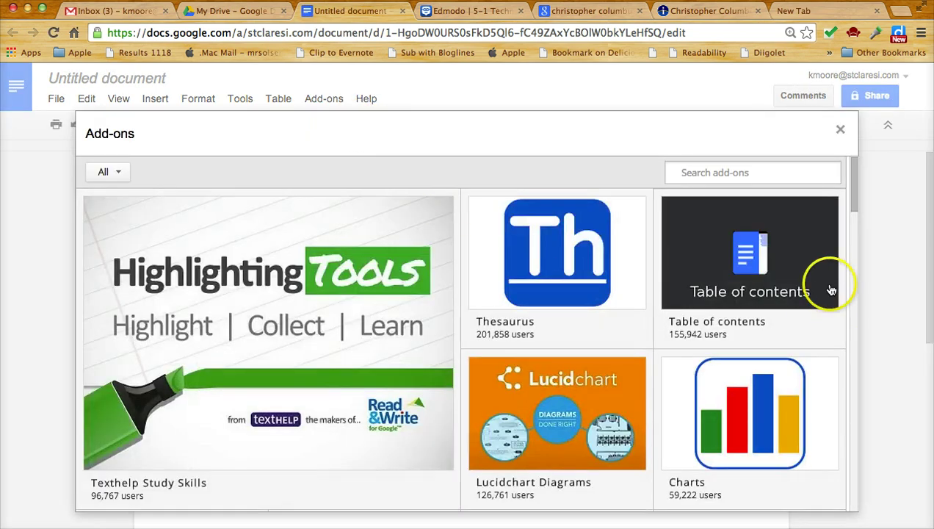
drag(857, 192, 870, 273)
click(763, 378)
mouse_move(646, 388)
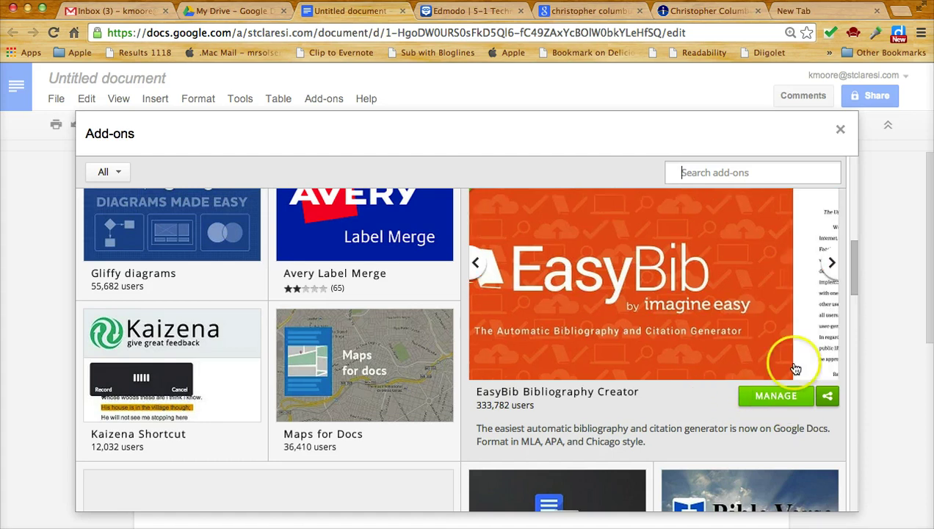
click(841, 129)
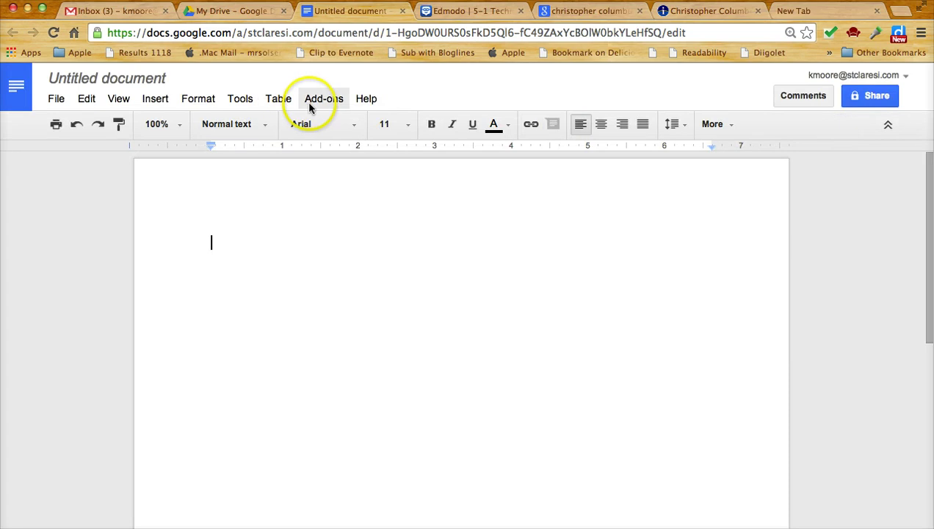
Step: Switch to the Infoplease Christopher Columbus biography tab and select its full web address
click(687, 15)
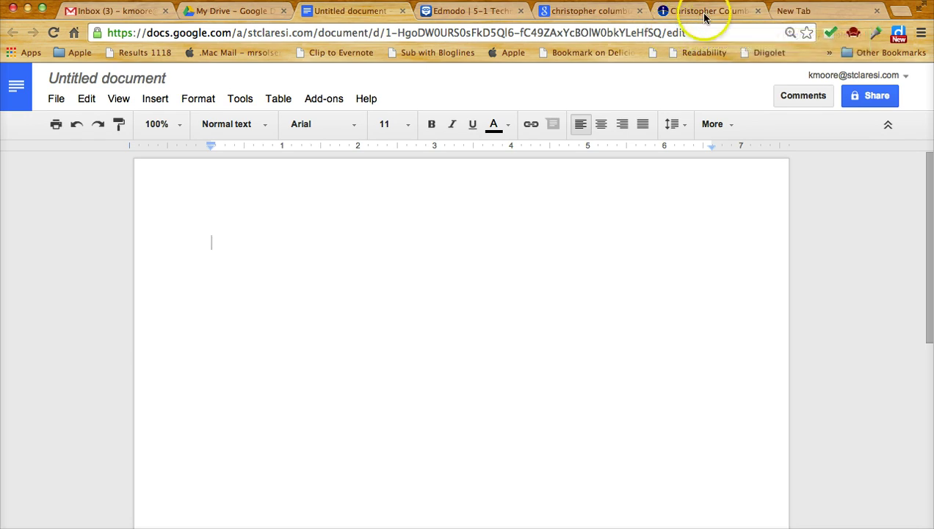
click(704, 15)
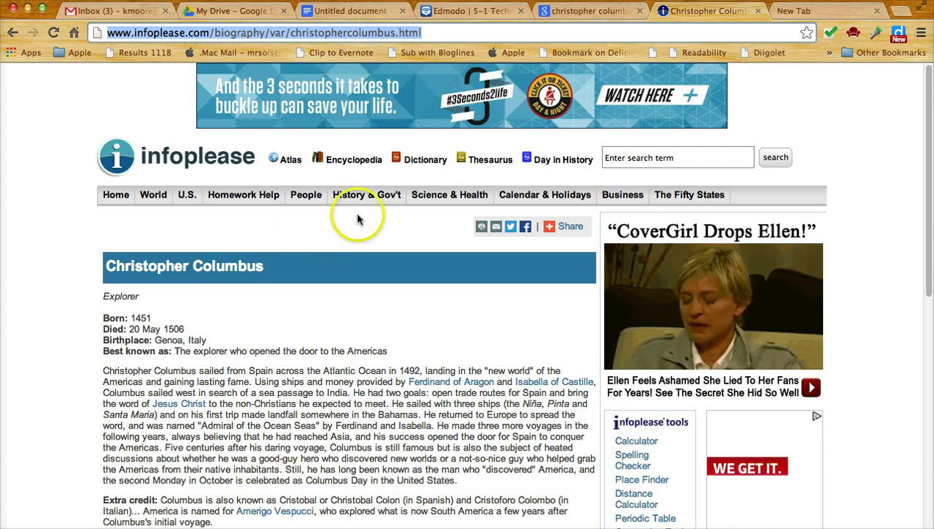
scroll(273, 338, down, 5)
scroll(273, 335, up, 5)
scroll(334, 296, up, 1)
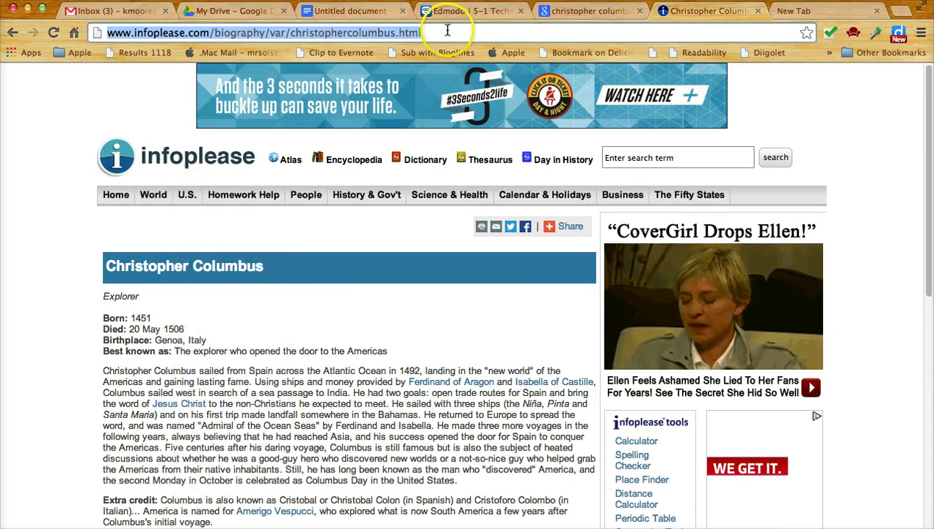
click(446, 32)
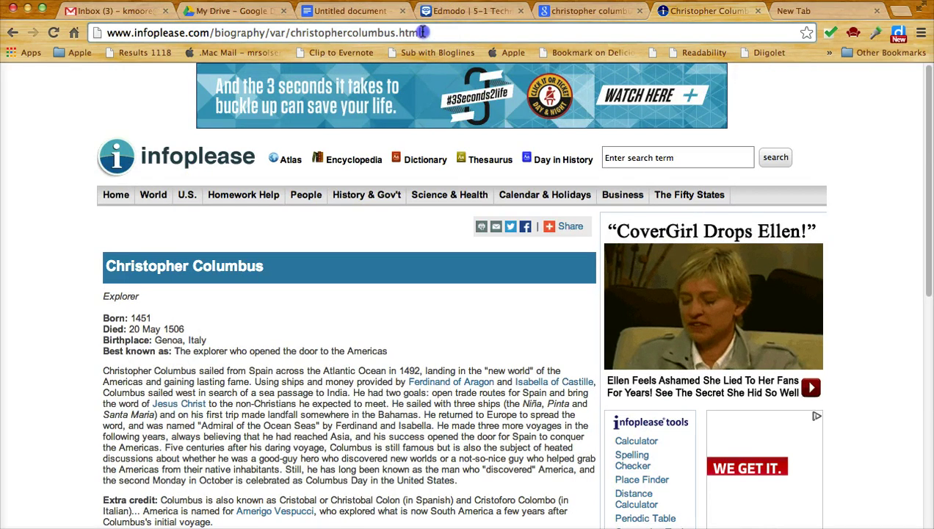
drag(411, 32, 345, 24)
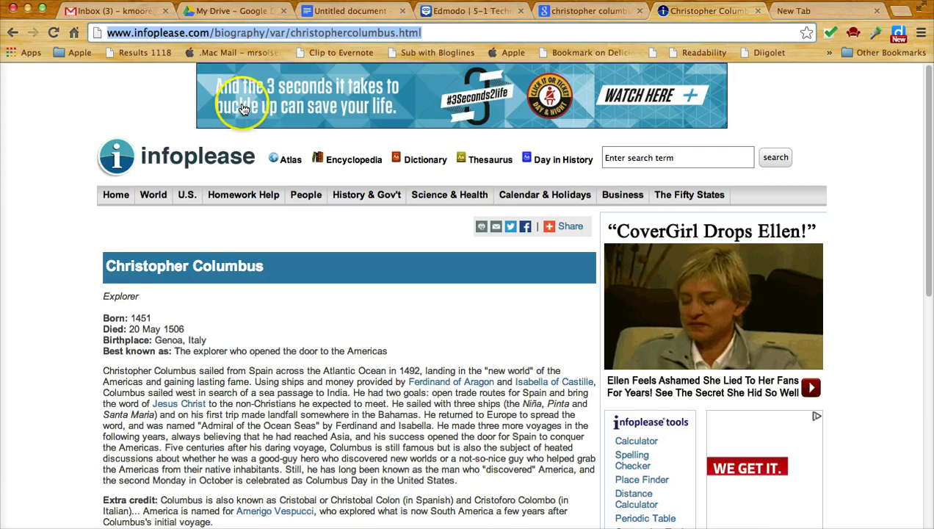
Step: In the Untitled document, open the EasyBib Bibliography Creator's Manage Bibliography panel
click(342, 12)
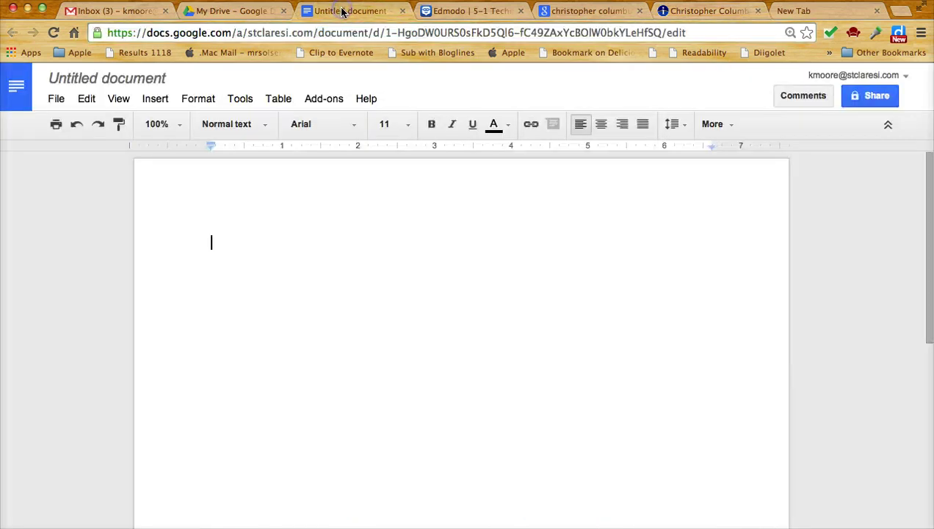
click(321, 102)
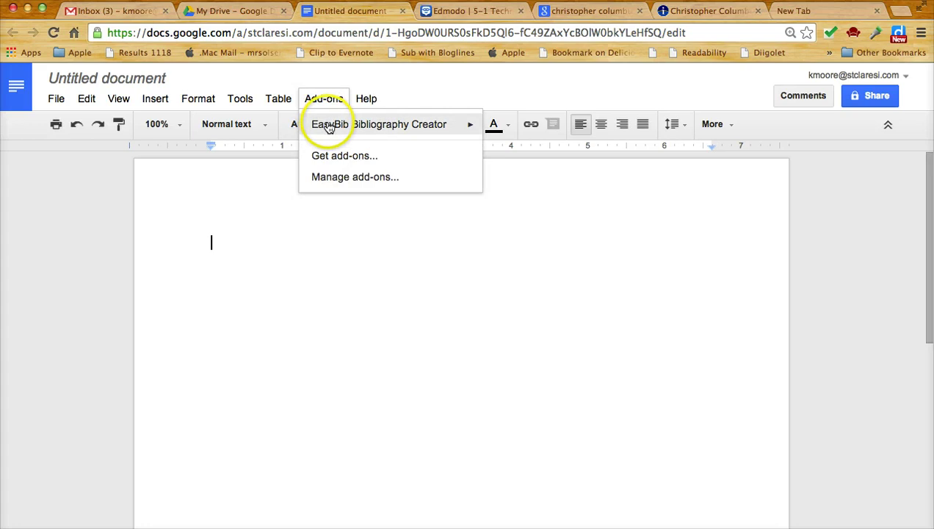
click(512, 131)
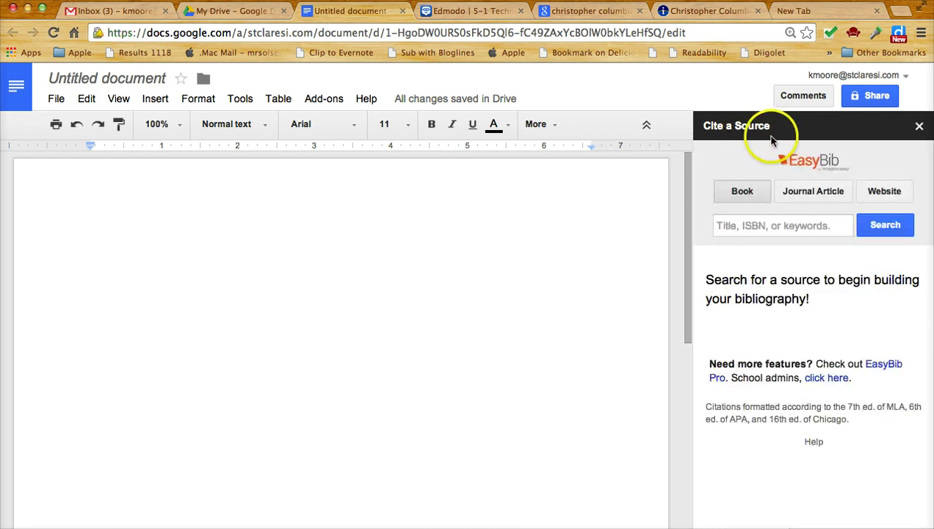
Step: Cite the pasted Infoplease URL as a Website and select the Infoplease search result
click(885, 197)
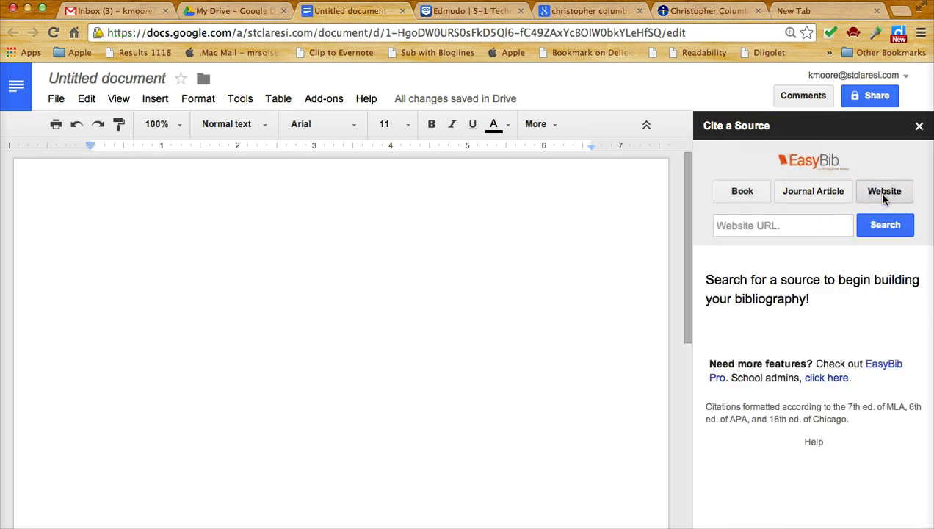
click(733, 227)
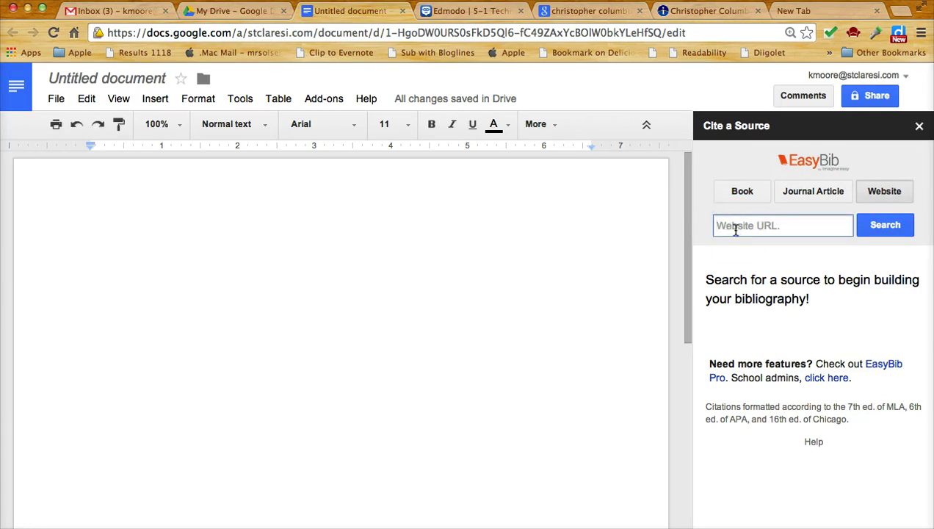
key(super+v)
click(751, 229)
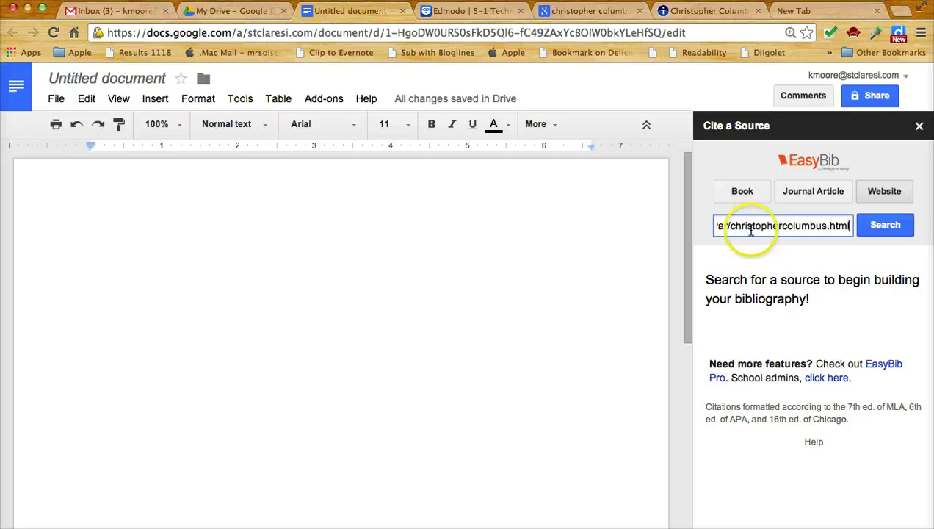
click(876, 228)
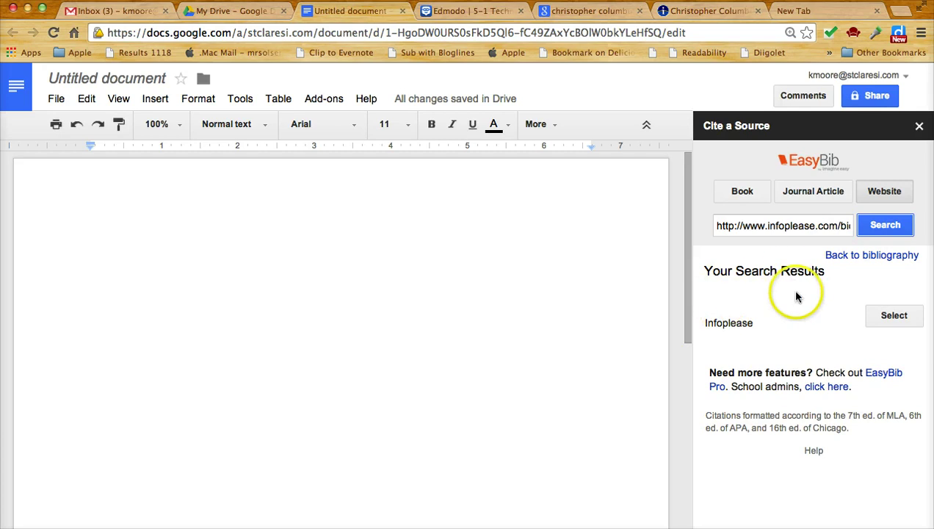
click(895, 316)
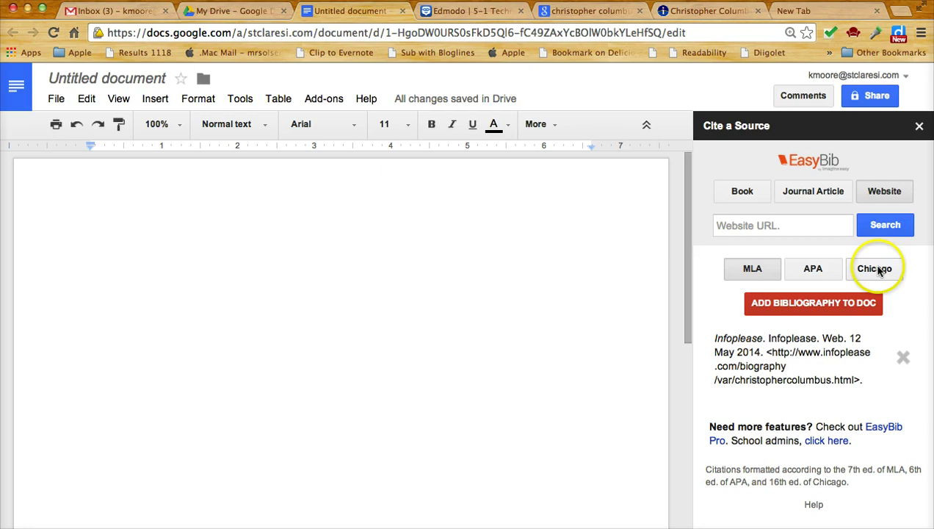
click(802, 310)
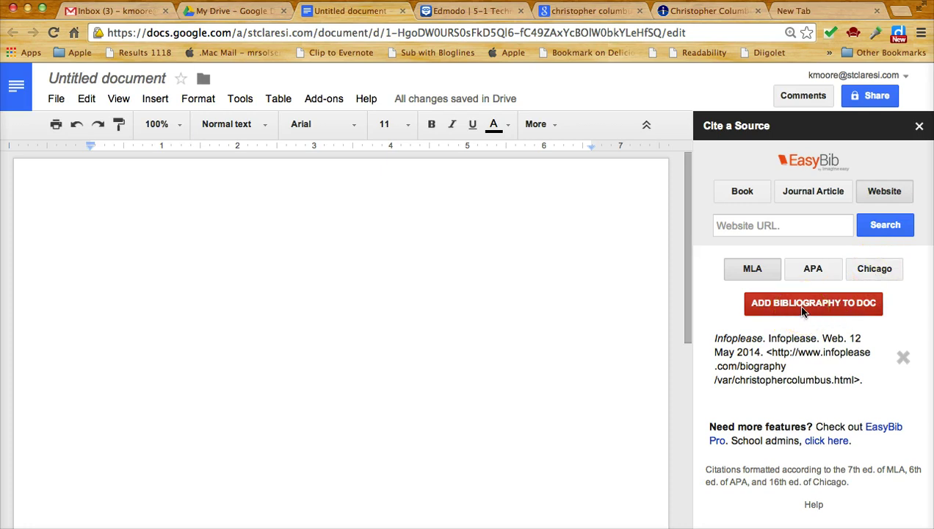
click(802, 310)
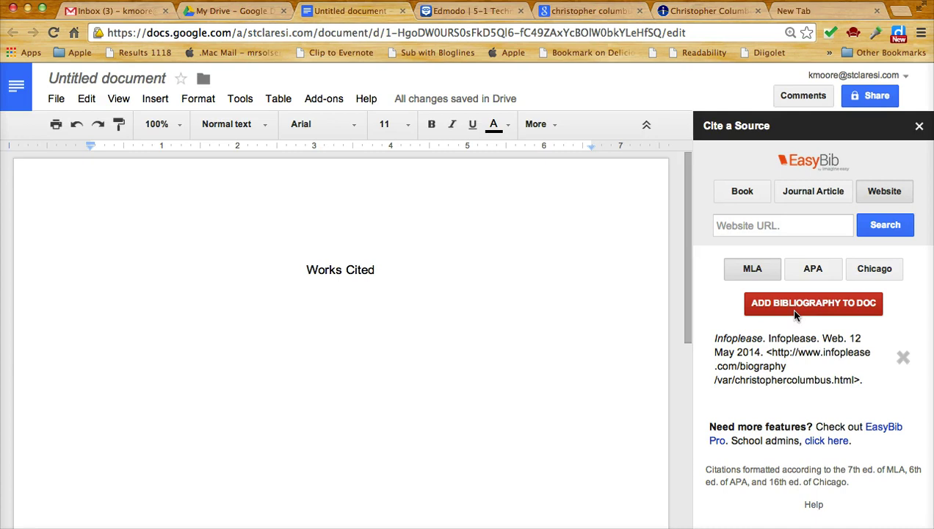
click(797, 312)
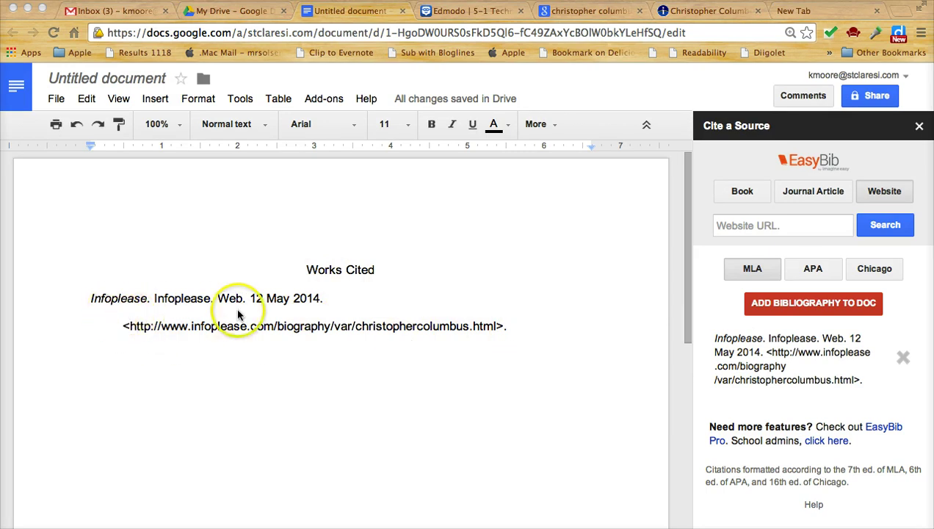
click(532, 326)
key(BackSpace)
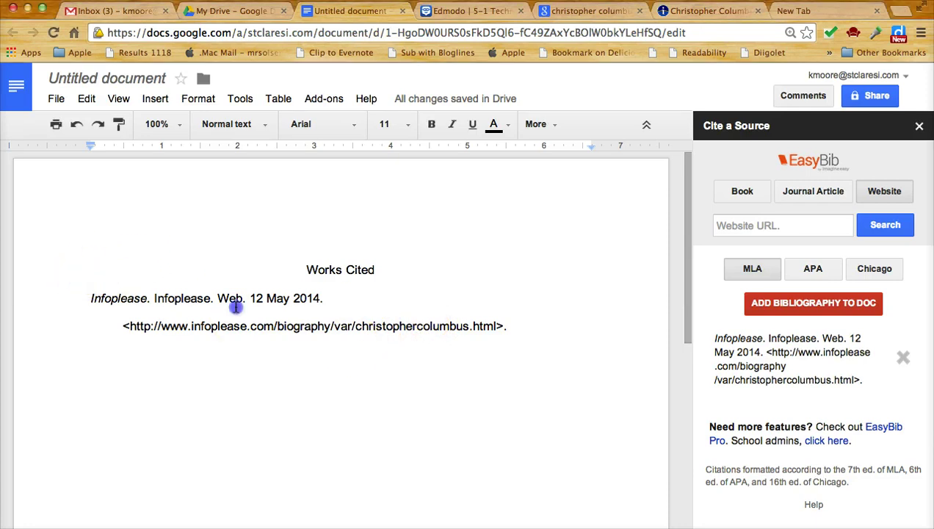
drag(303, 270, 529, 339)
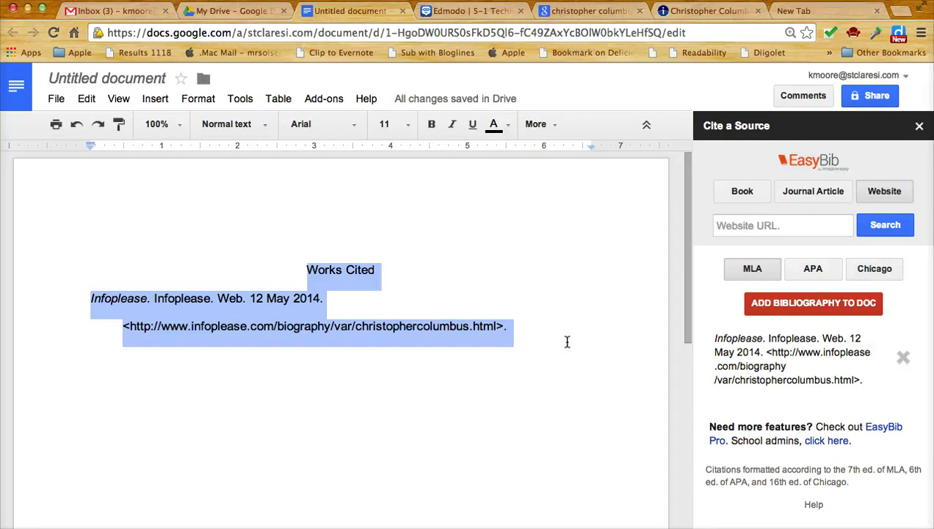
click(478, 282)
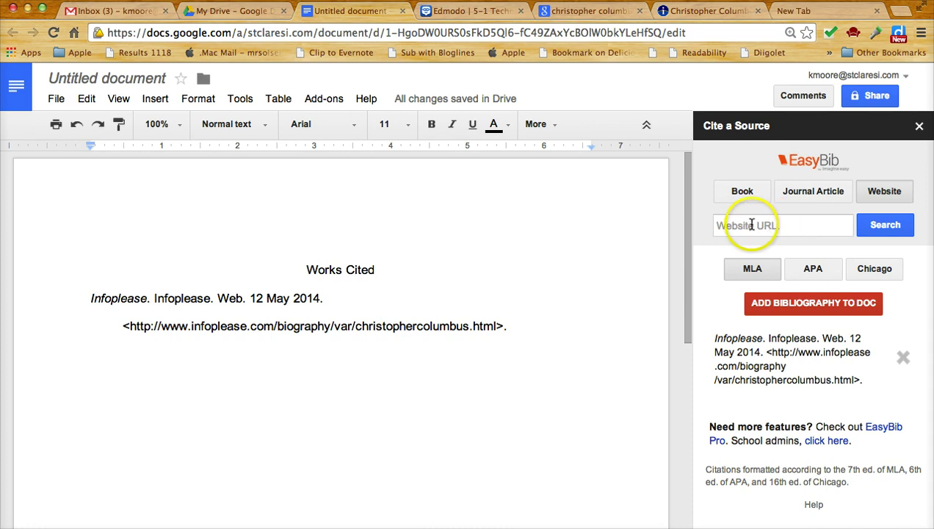
Step: Open the history.com Columbus-with-map image from Google Images on its own page and select its URL
click(569, 11)
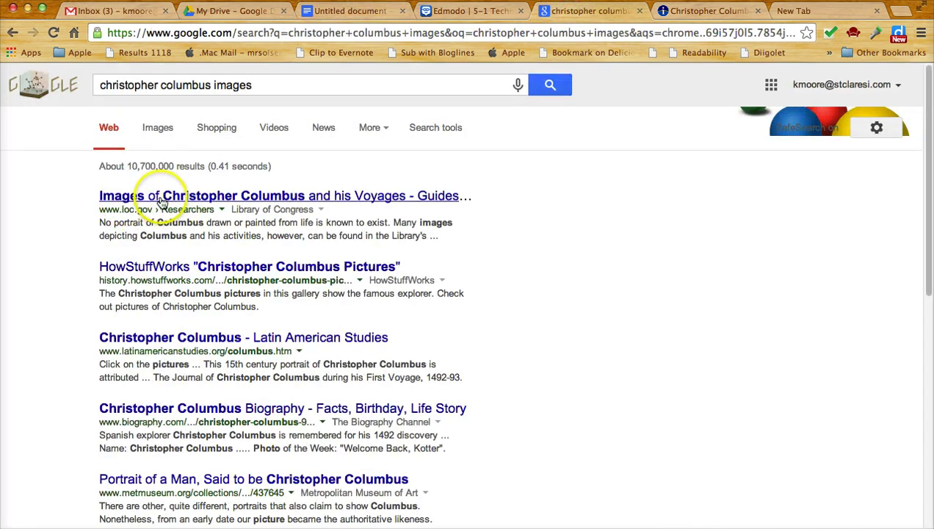
click(154, 133)
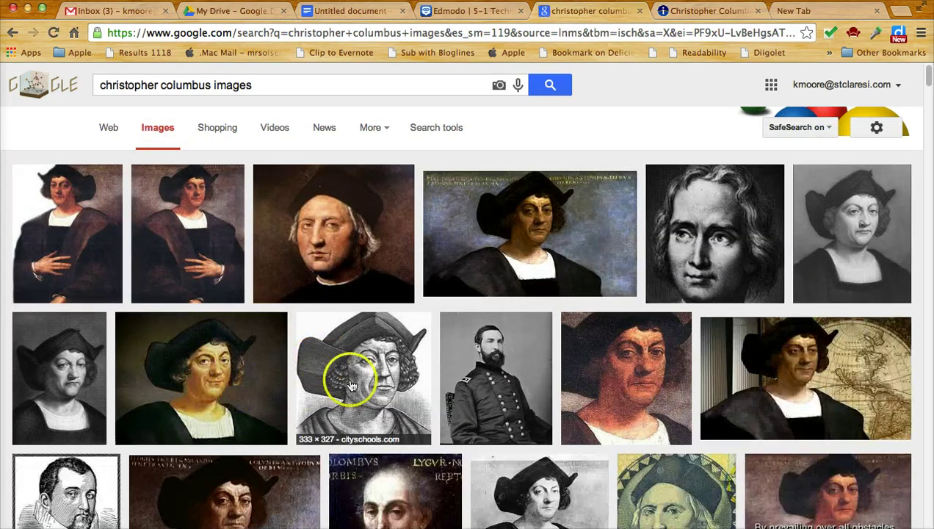
click(817, 400)
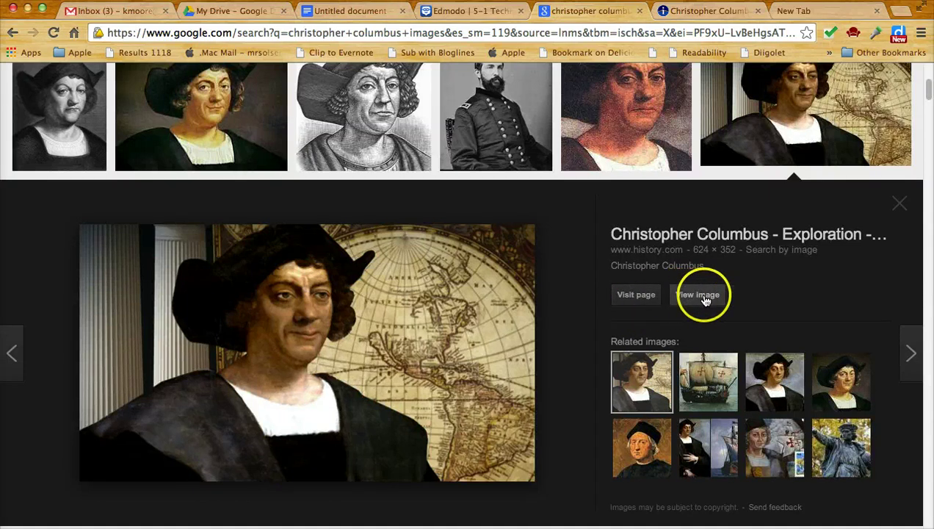
click(706, 297)
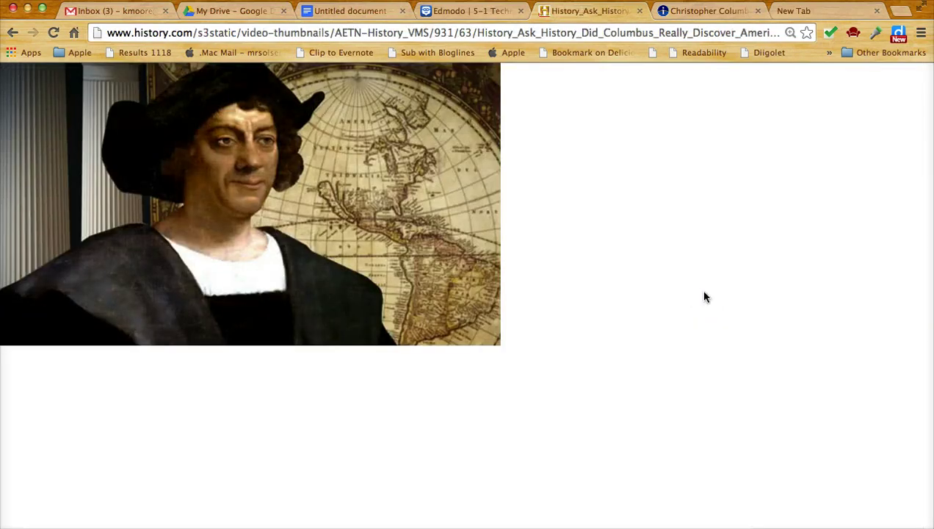
click(141, 30)
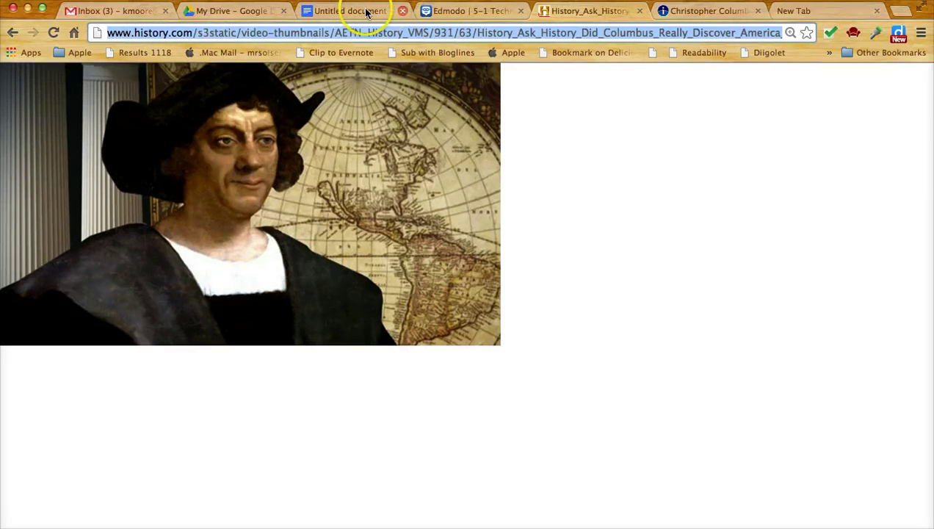
Step: Search EasyBib's Website field for the history.com image URL, which returns no results
click(337, 12)
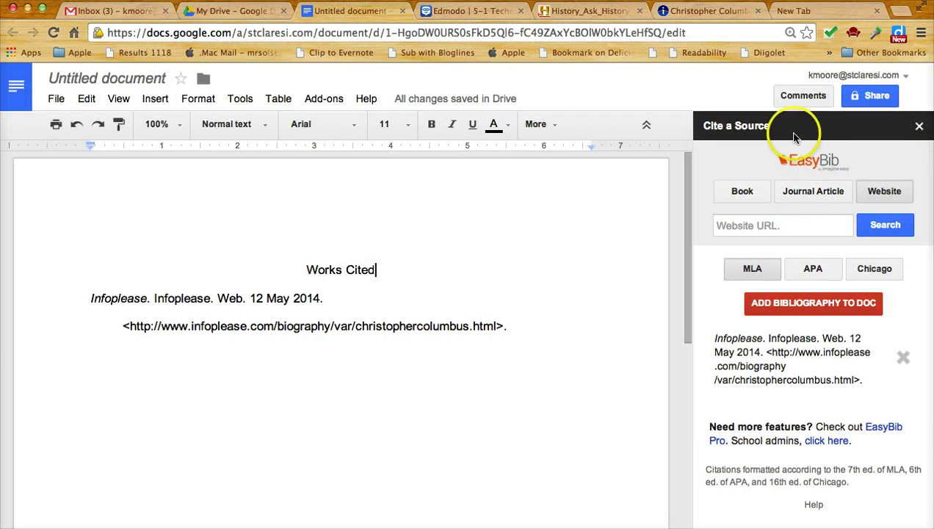
click(742, 226)
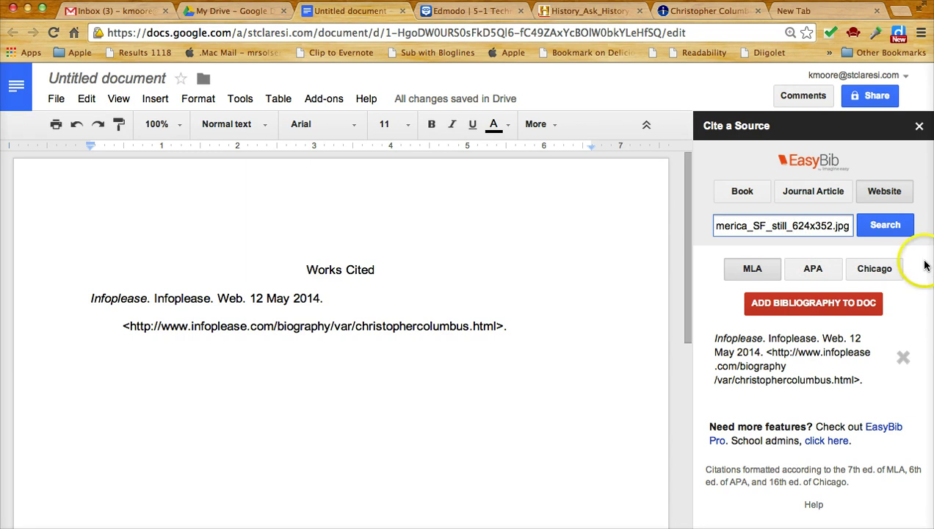
click(895, 235)
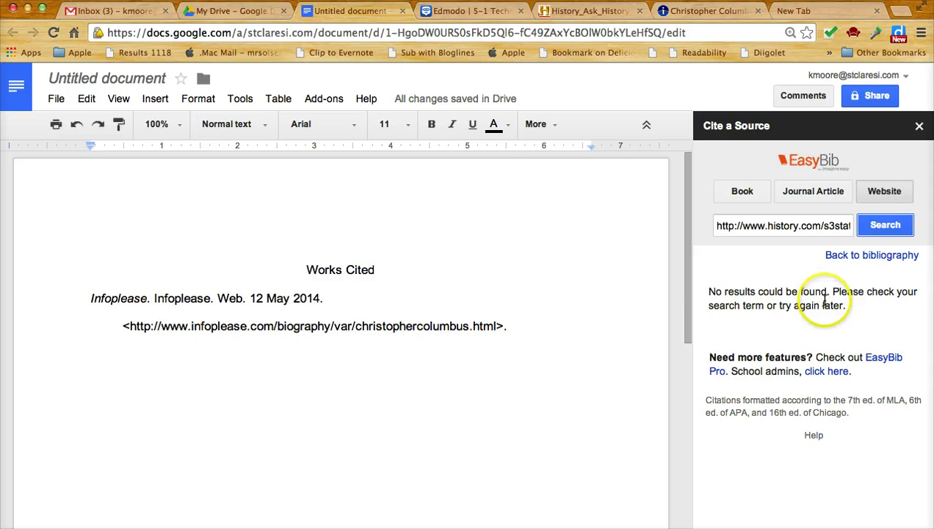
Step: Search 'easy bib' in a new tab and paste the image URL into EasyBib's Cite Source box
click(832, 14)
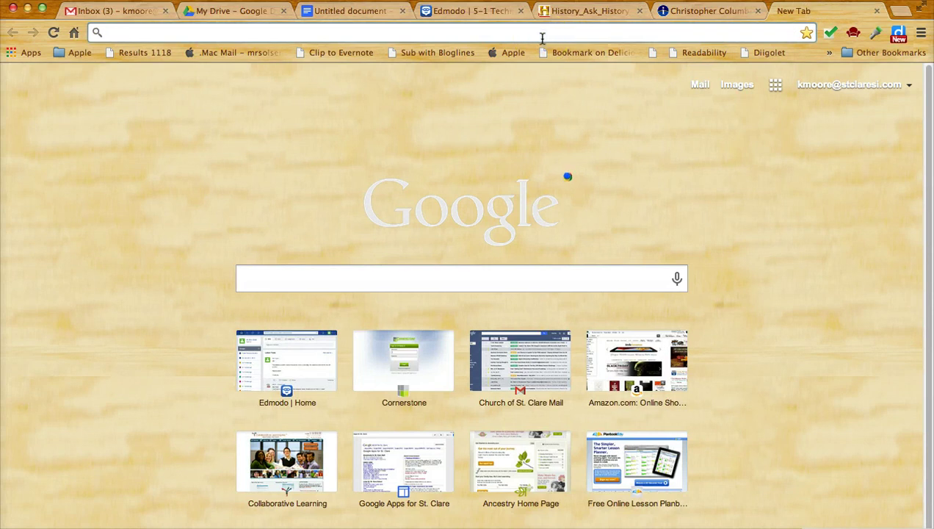
text(easy bi)
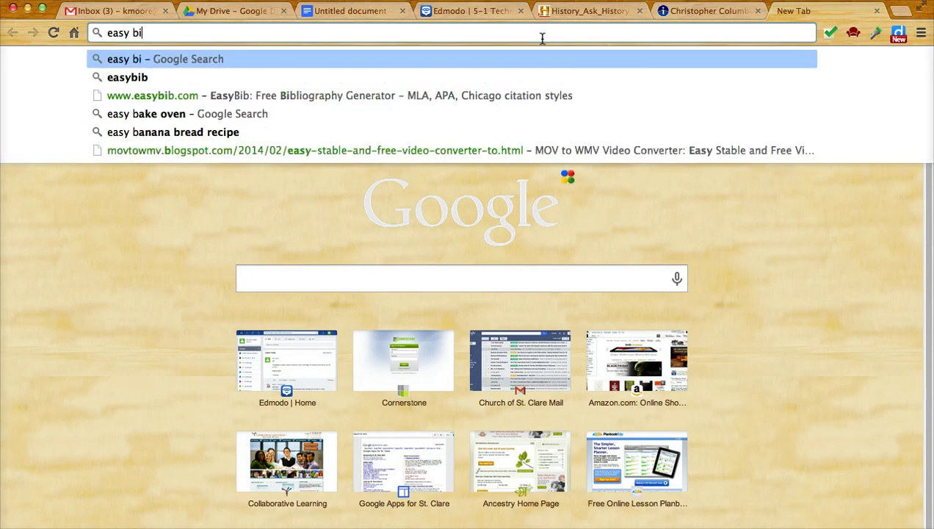
text(b)
key(Return)
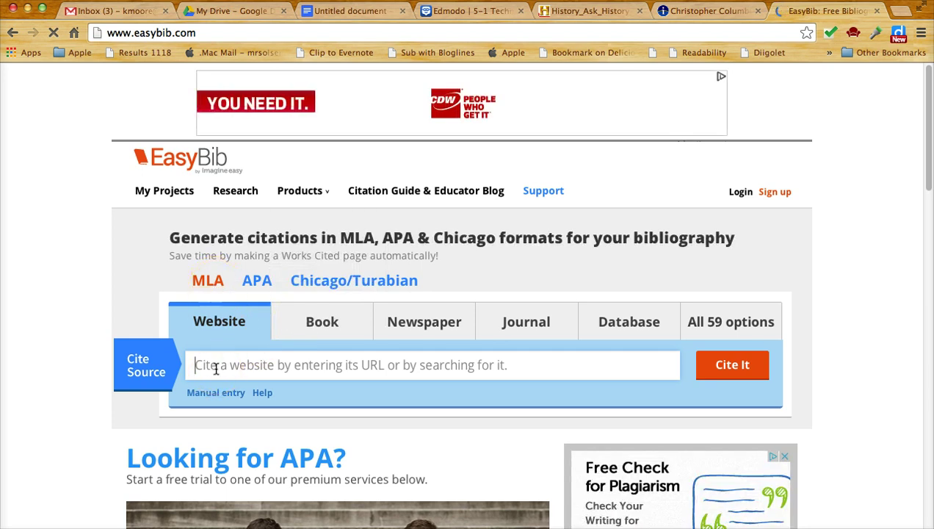
key(super+v)
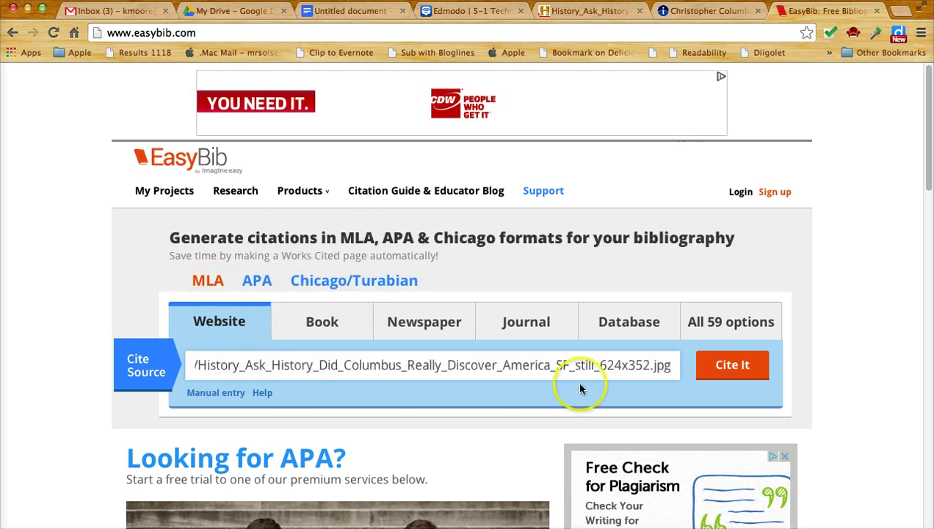
Step: Try Cite It on the image URL, which EasyBib cannot autocite
click(732, 370)
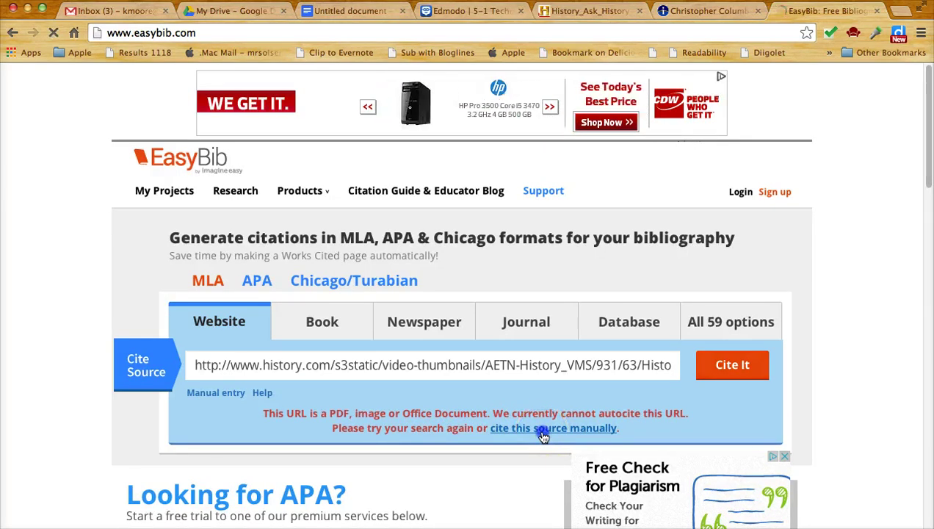
Step: Start a manual website citation with the image URL, Display URL Yes, accessed 12 May 2014
click(544, 436)
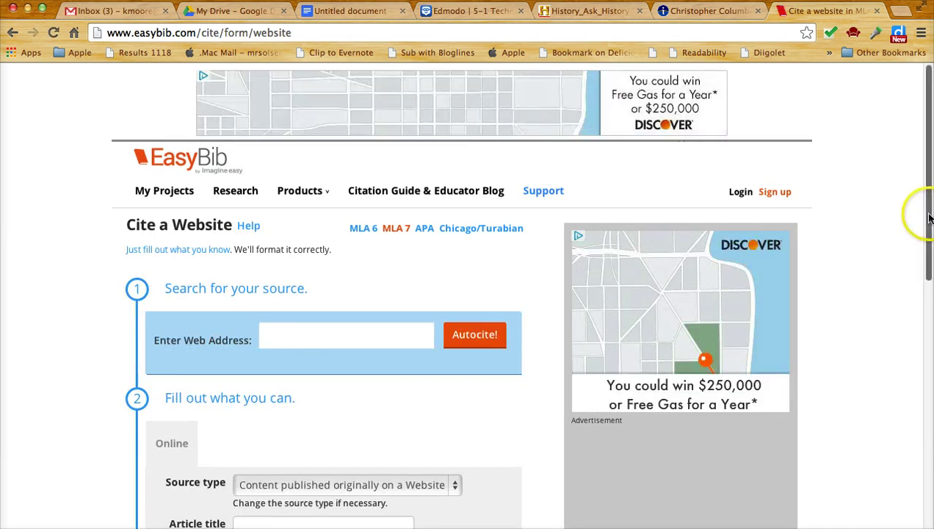
drag(929, 220, 919, 423)
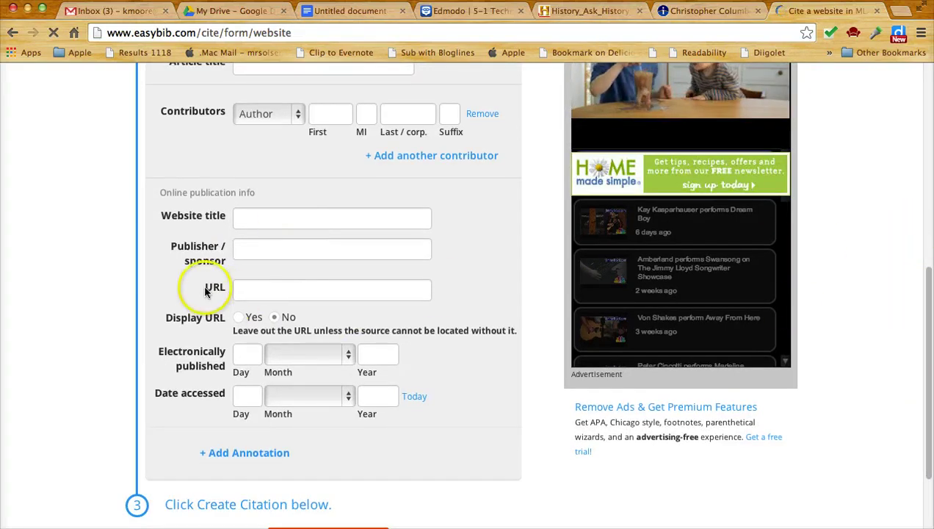
click(245, 289)
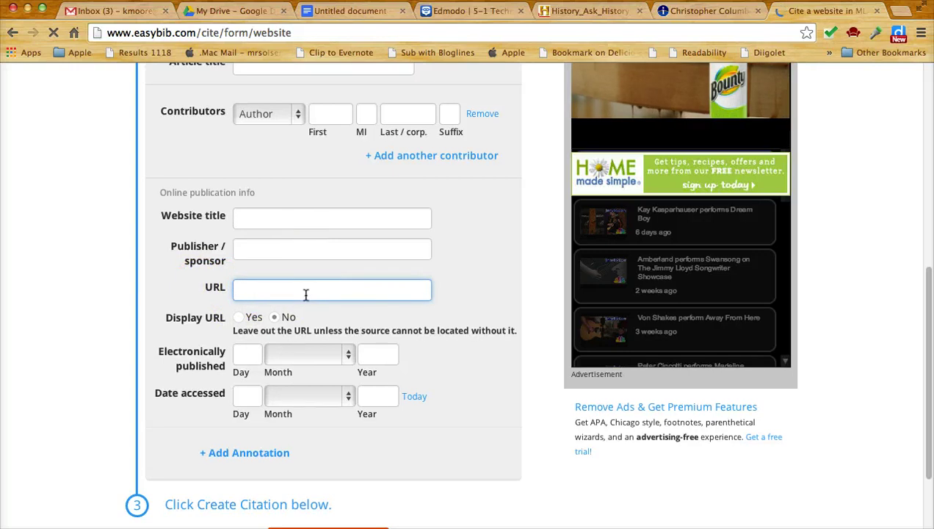
key(super+v)
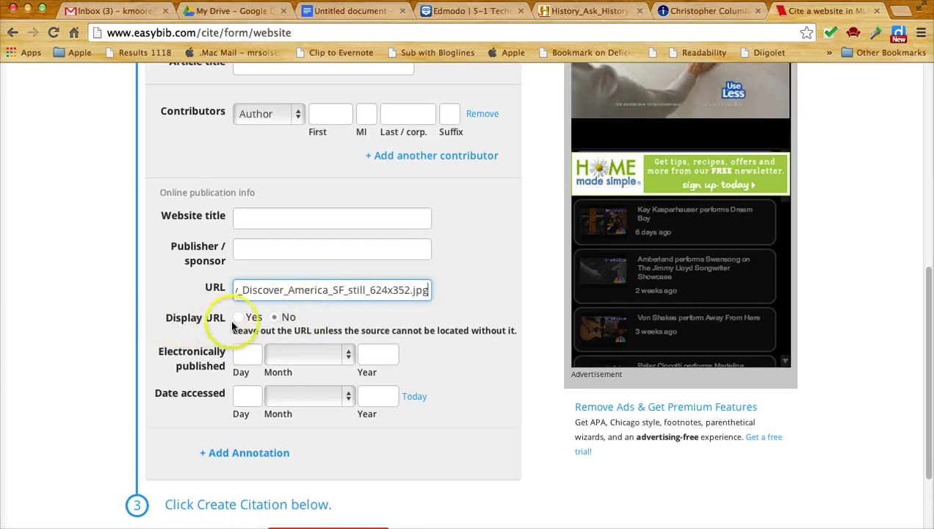
click(238, 321)
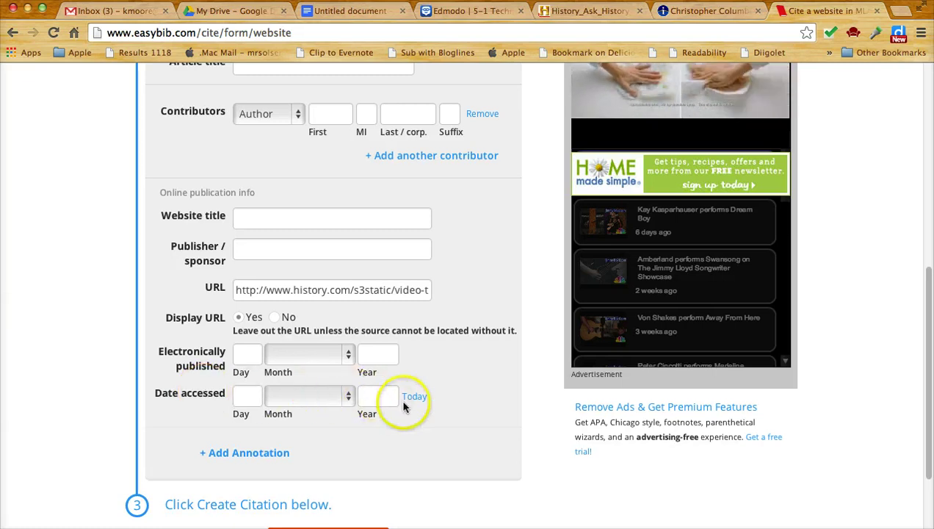
click(414, 397)
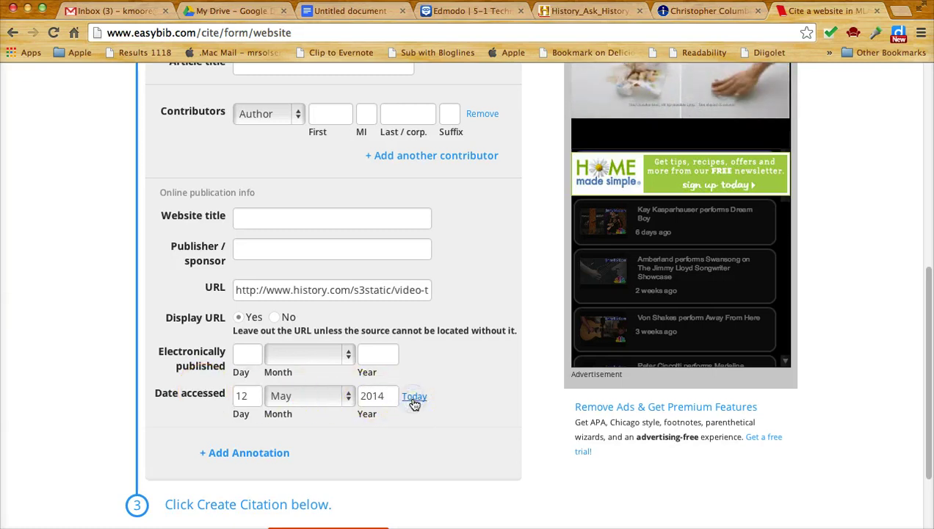
click(346, 404)
click(316, 396)
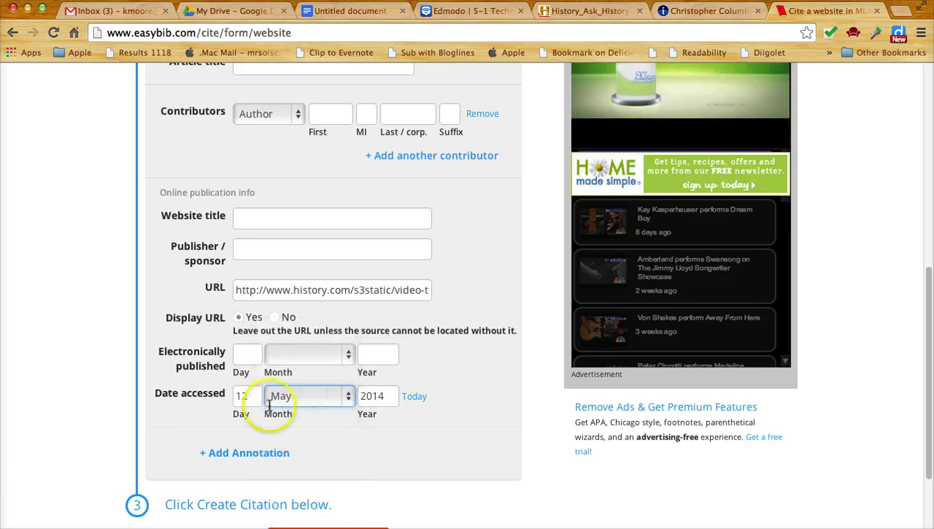
Step: Return to the Google Images preview to find the image's title, 'Christopher Columbus - Exploration'
click(283, 219)
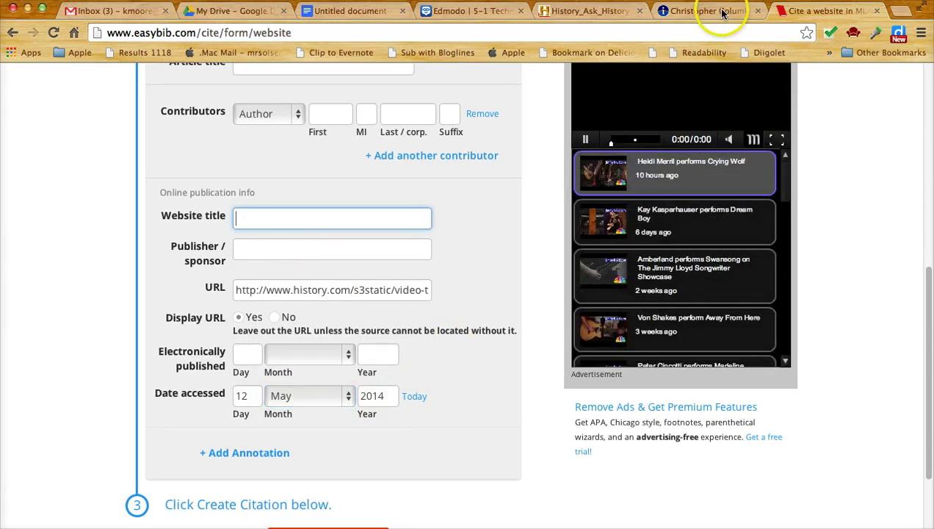
click(598, 11)
click(13, 33)
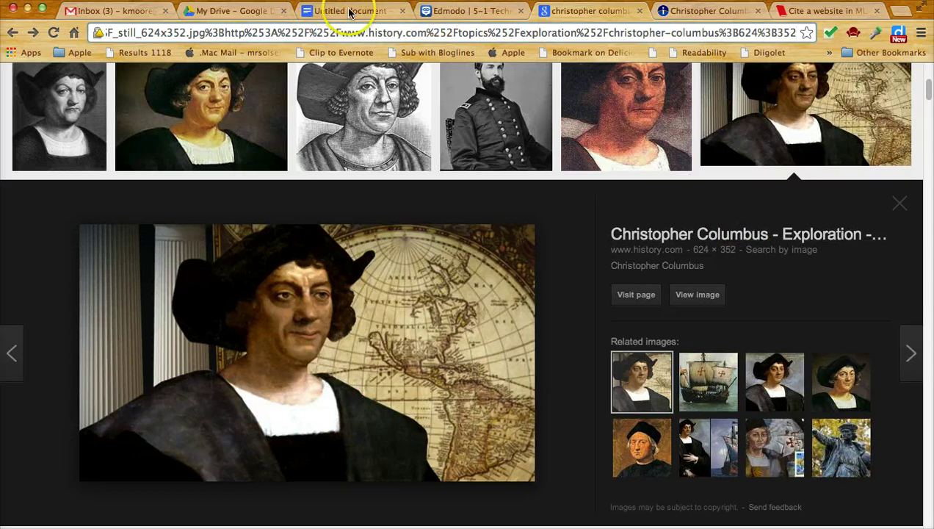
Step: Enter 'Christopher Columbus' as the website title, create the citation, and select its full text
click(815, 13)
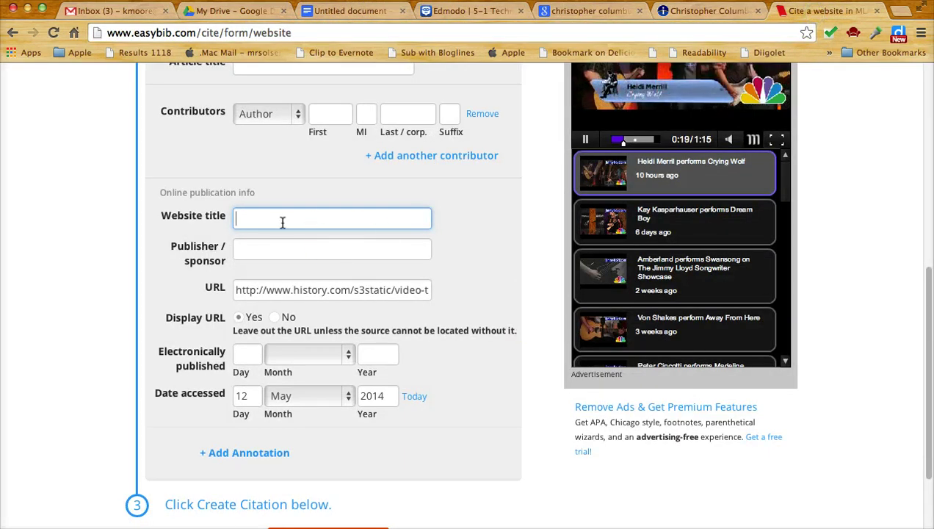
text(Christopher Co)
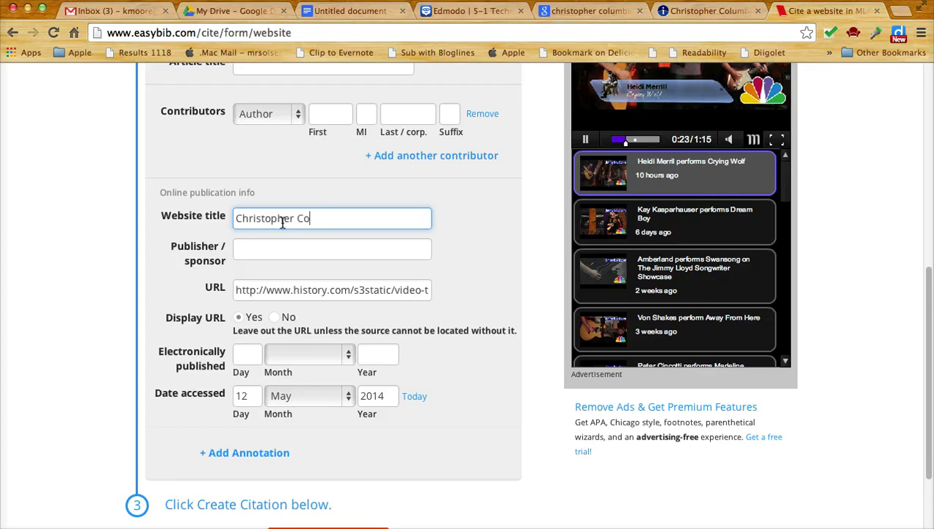
text(lumbus Exploration)
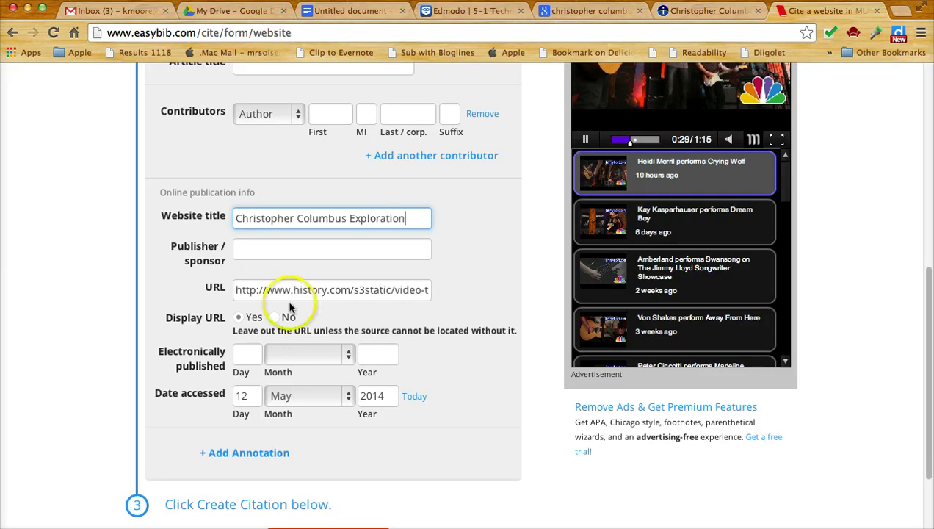
scroll(292, 309, down, 5)
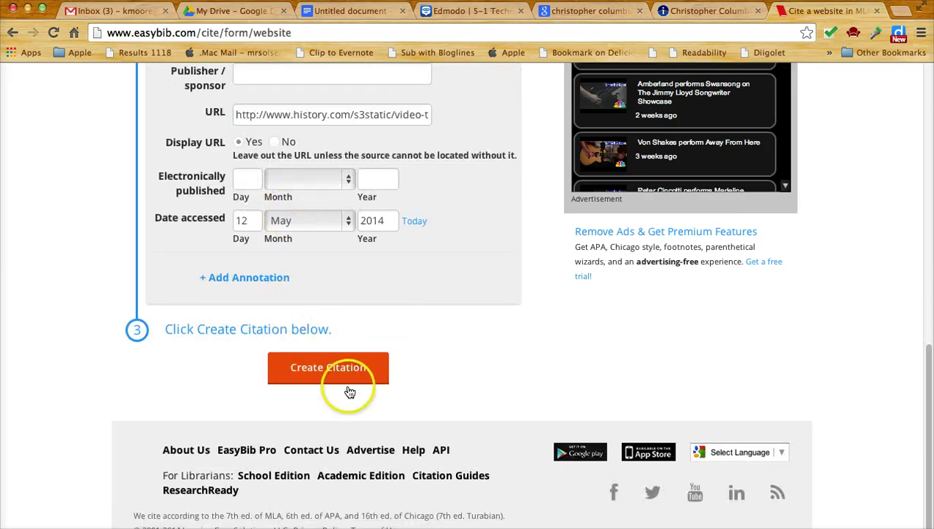
click(332, 377)
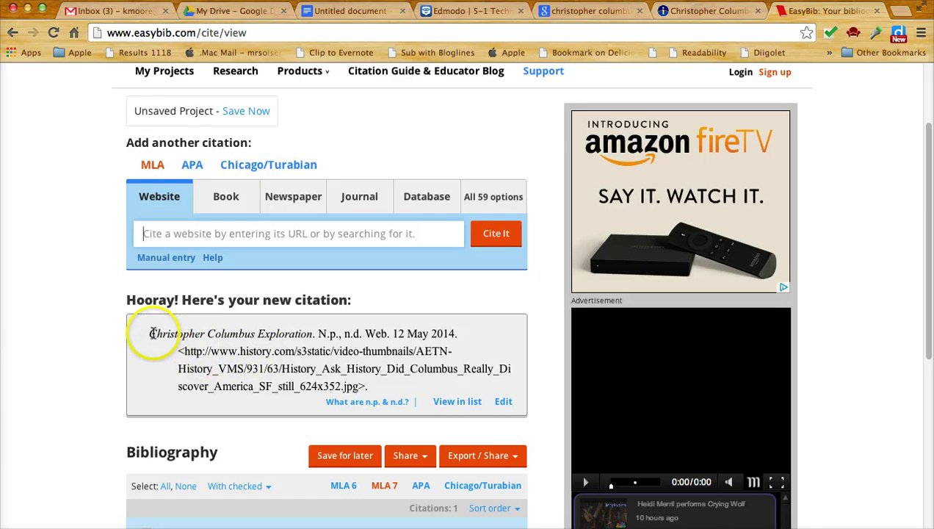
drag(150, 334, 368, 387)
key(super+c)
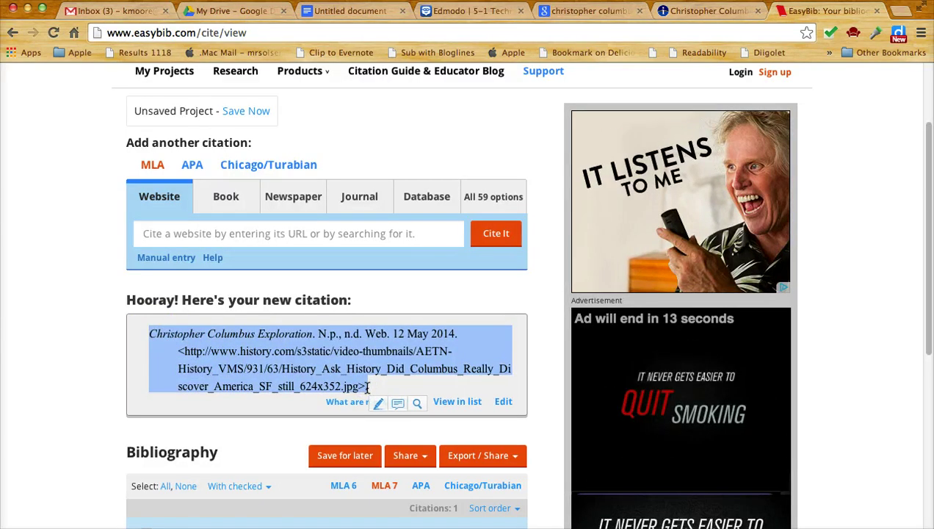
click(451, 188)
Step: Paste the Christopher Columbus Exploration citation on a new line below the Infoplease entry, then select it
click(357, 11)
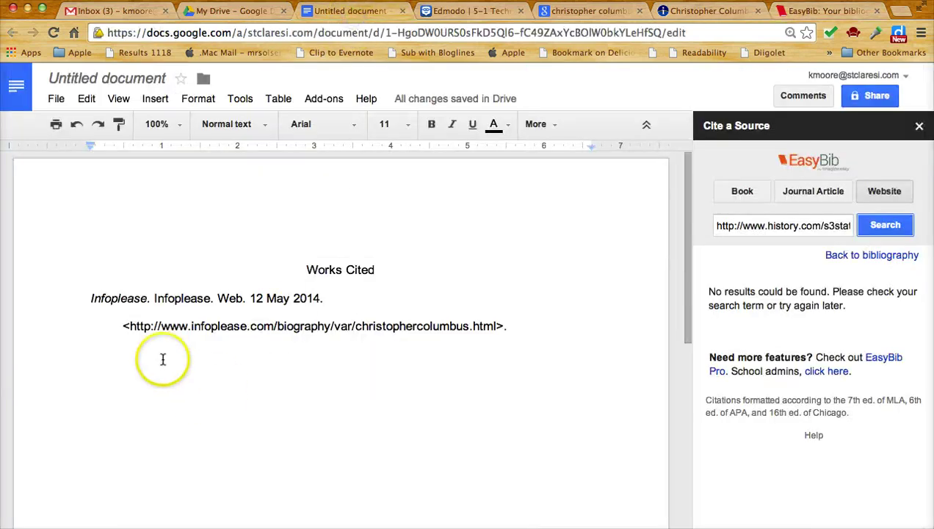
click(529, 325)
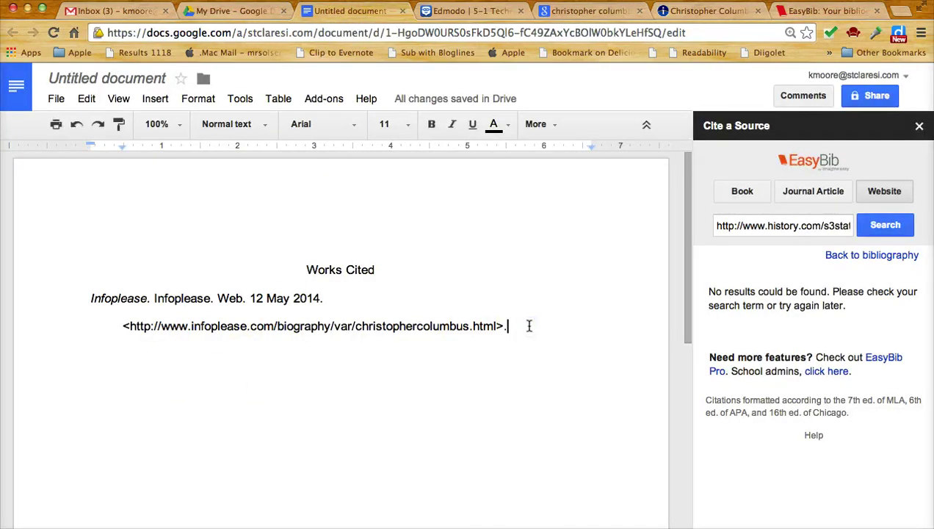
key(Return)
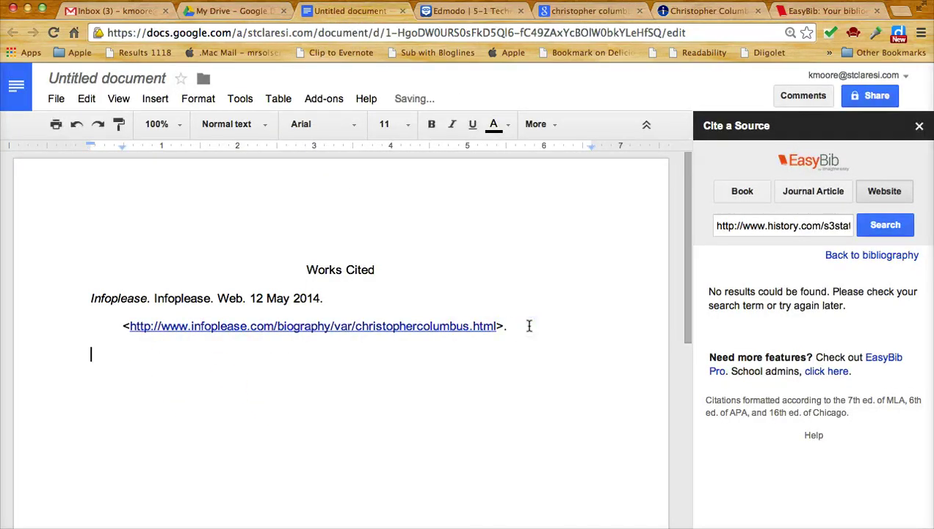
key(super+v)
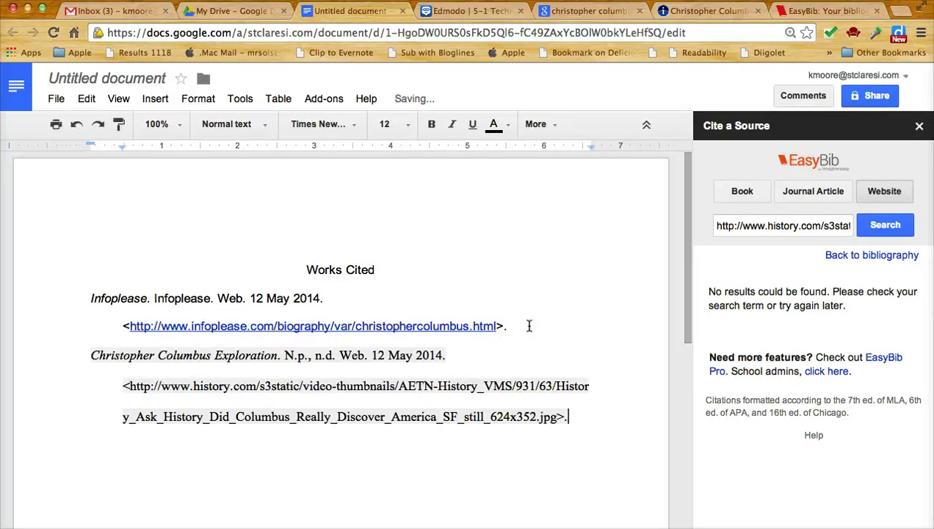
click(530, 303)
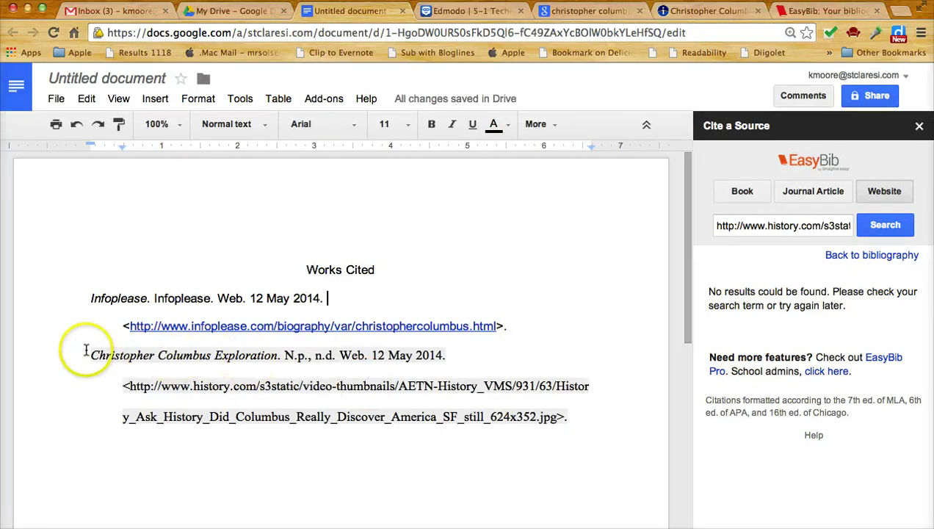
drag(72, 350, 541, 425)
drag(376, 393, 376, 393)
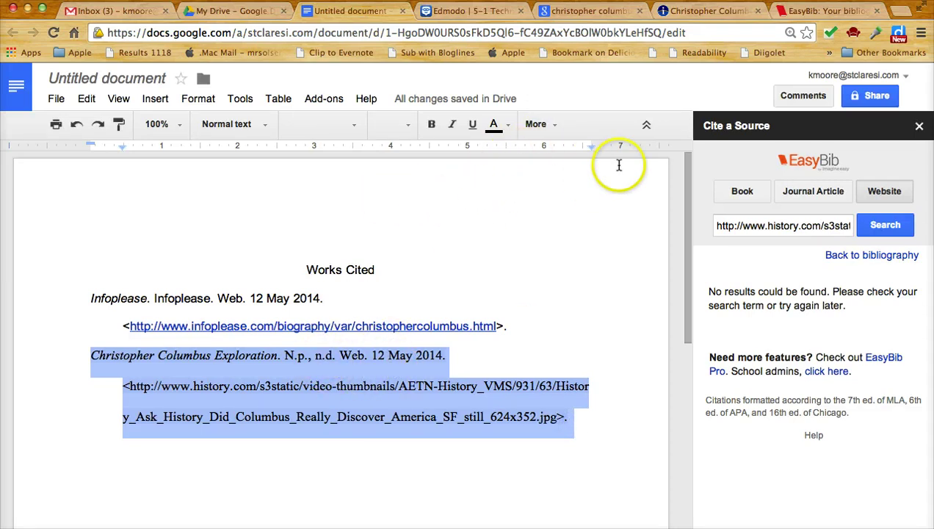
Step: Clear the pasted Columbus citation's formatting so it matches the rest of the page
click(553, 125)
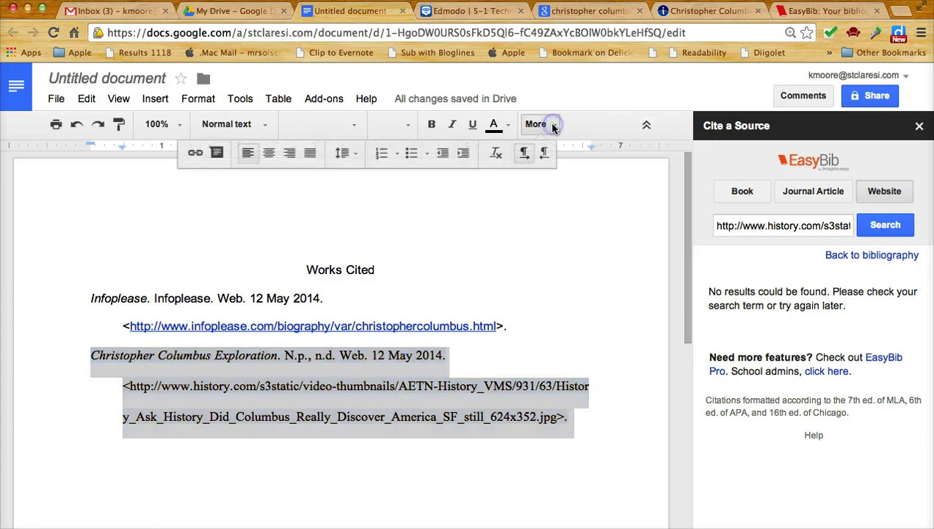
click(499, 156)
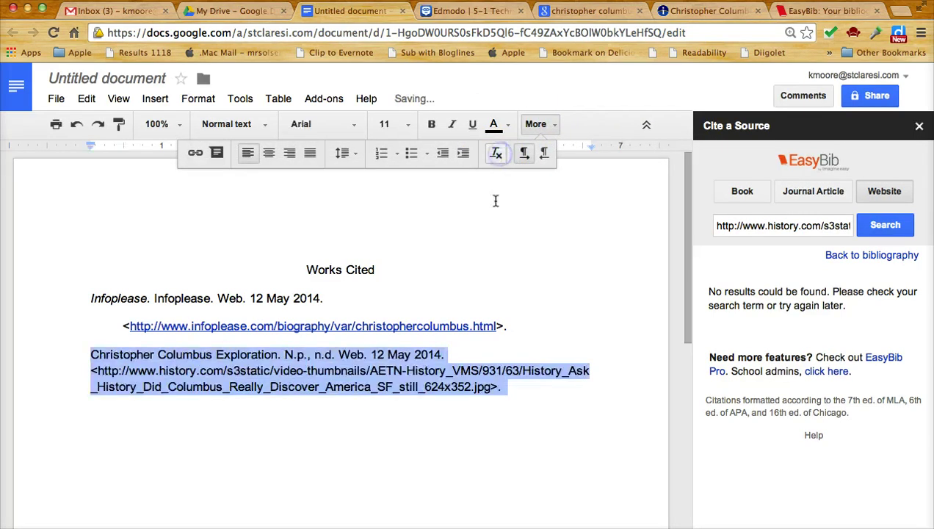
click(87, 370)
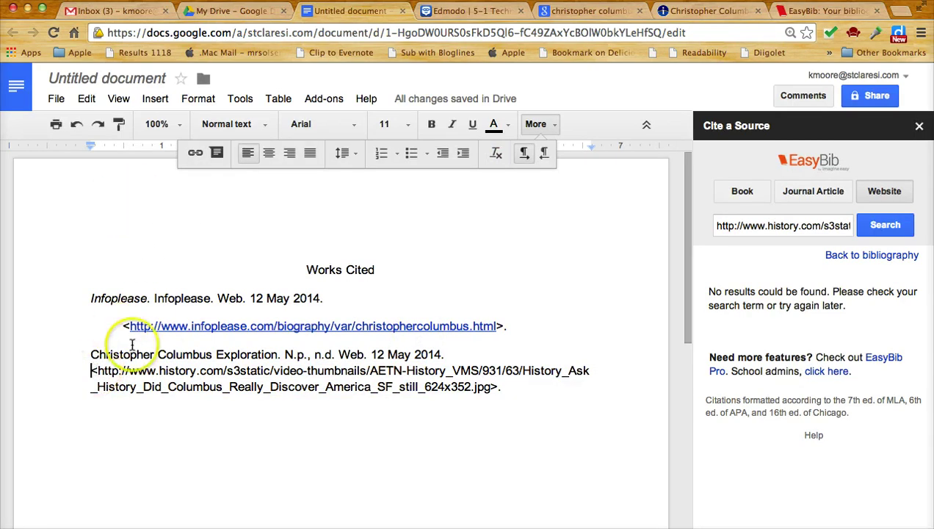
Step: Italicize the first line of the Columbus citation
drag(112, 354, 445, 350)
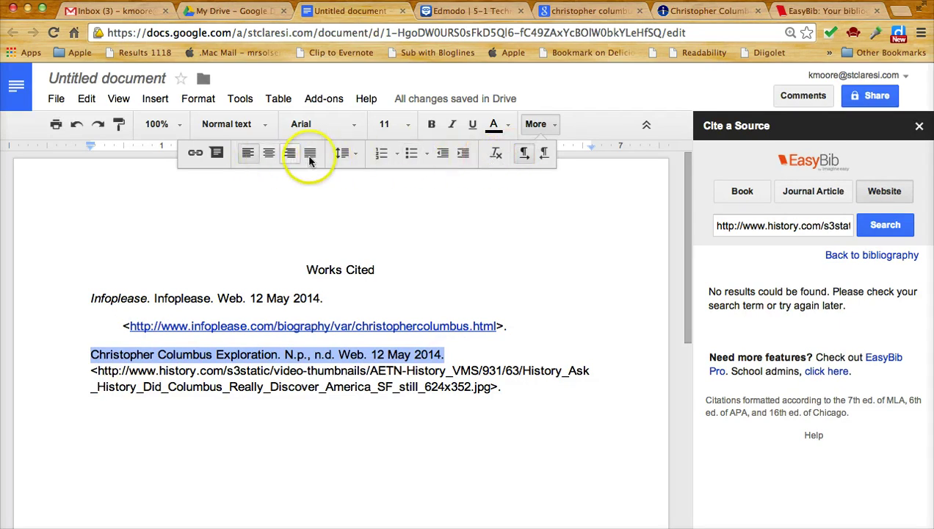
click(452, 124)
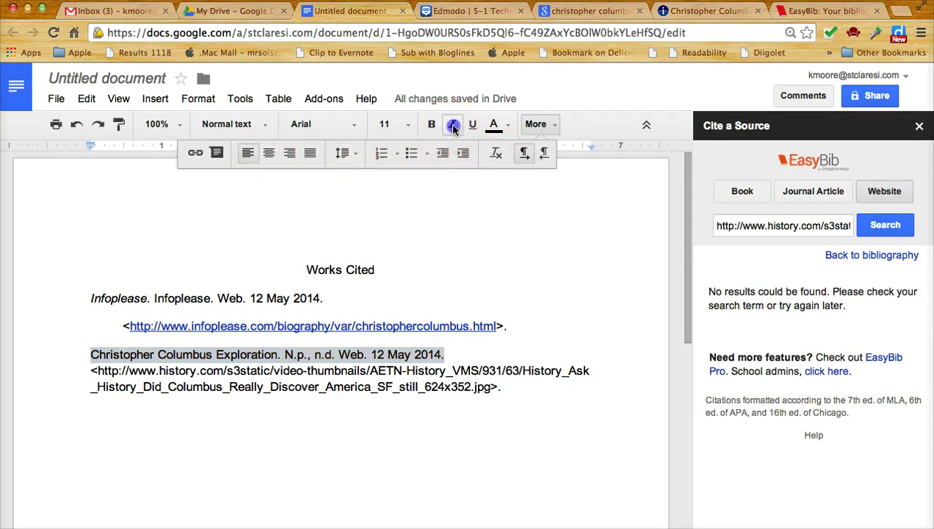
click(87, 370)
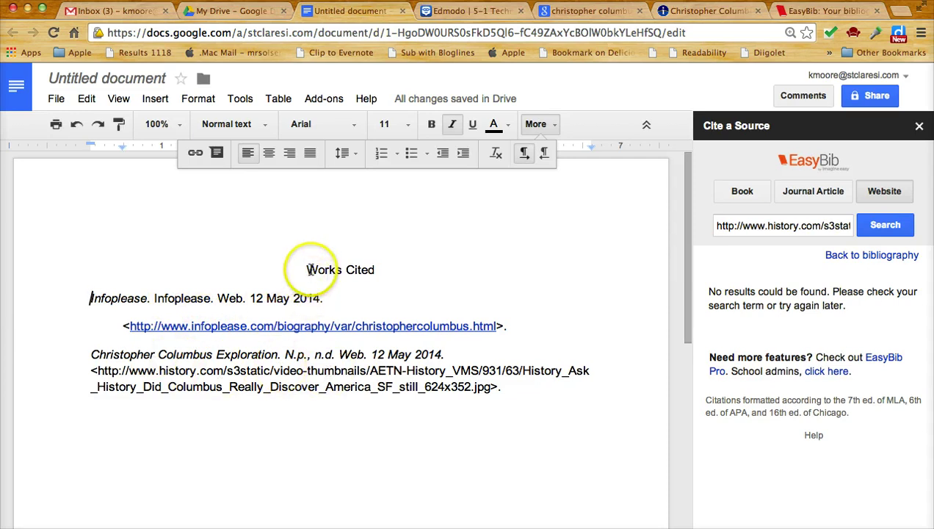
drag(341, 281, 545, 401)
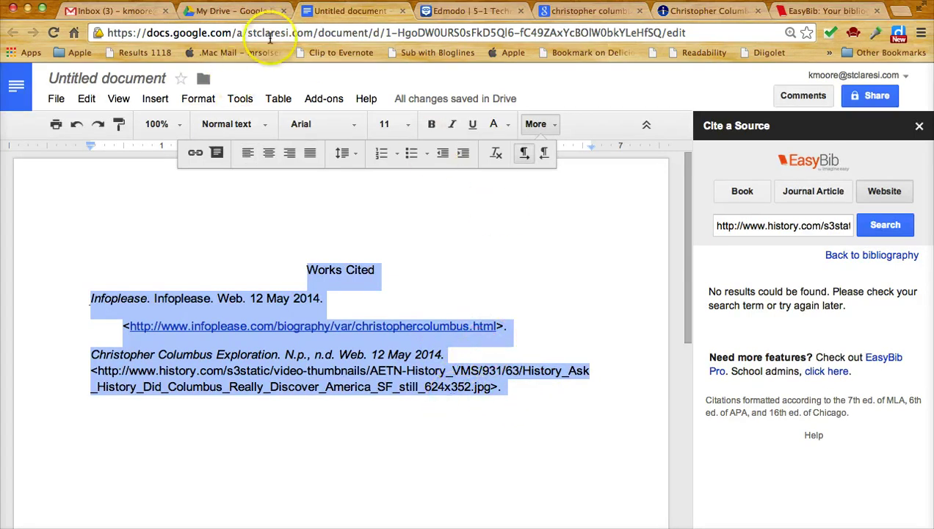
click(572, 271)
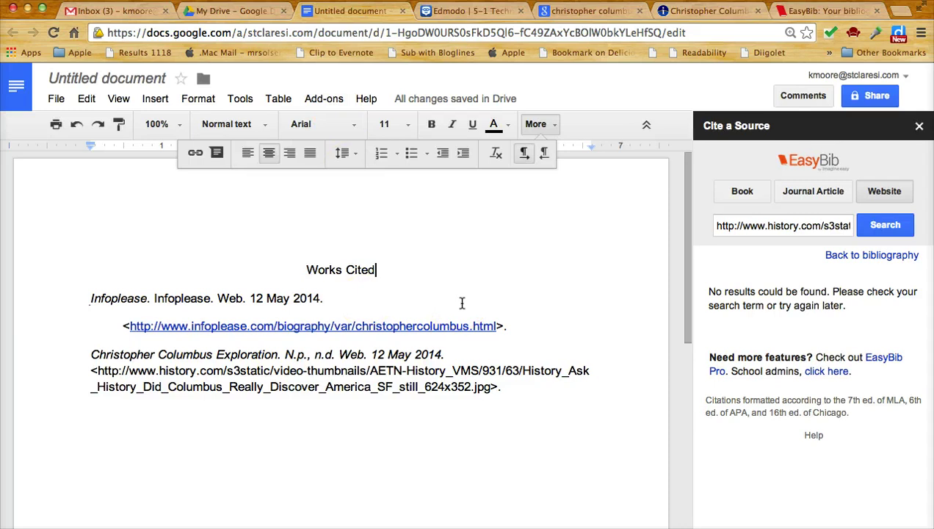
Step: Return to the EasyBib tab showing the Christopher Columbus Exploration citation
click(822, 13)
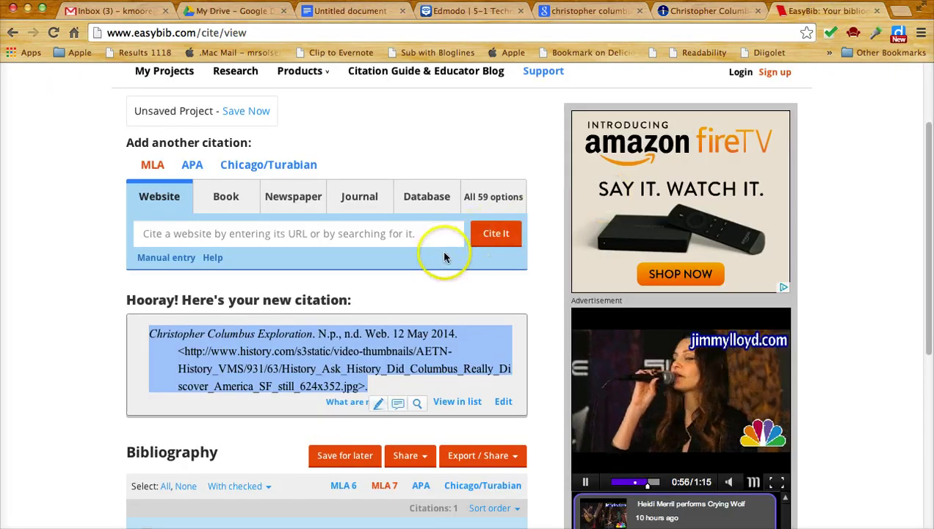